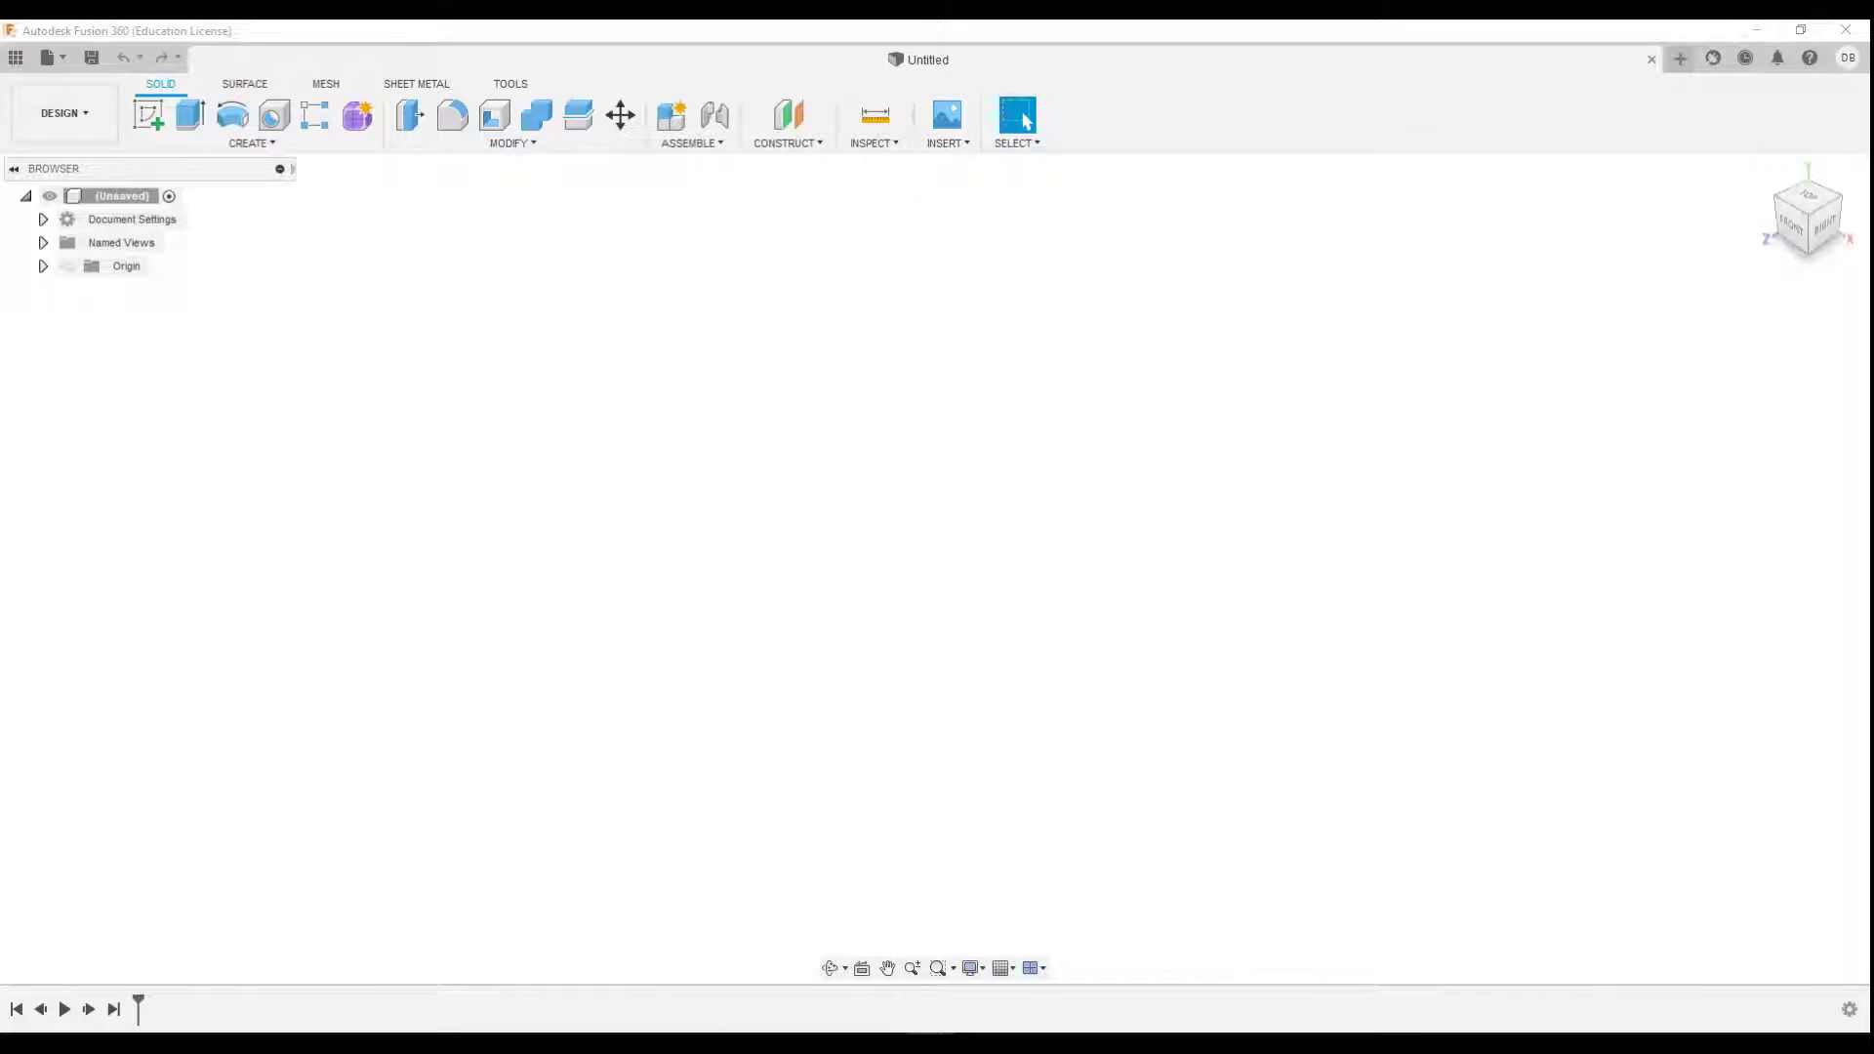
Look through the workspace list and stay in the Design workspace
click(72, 112)
click(73, 112)
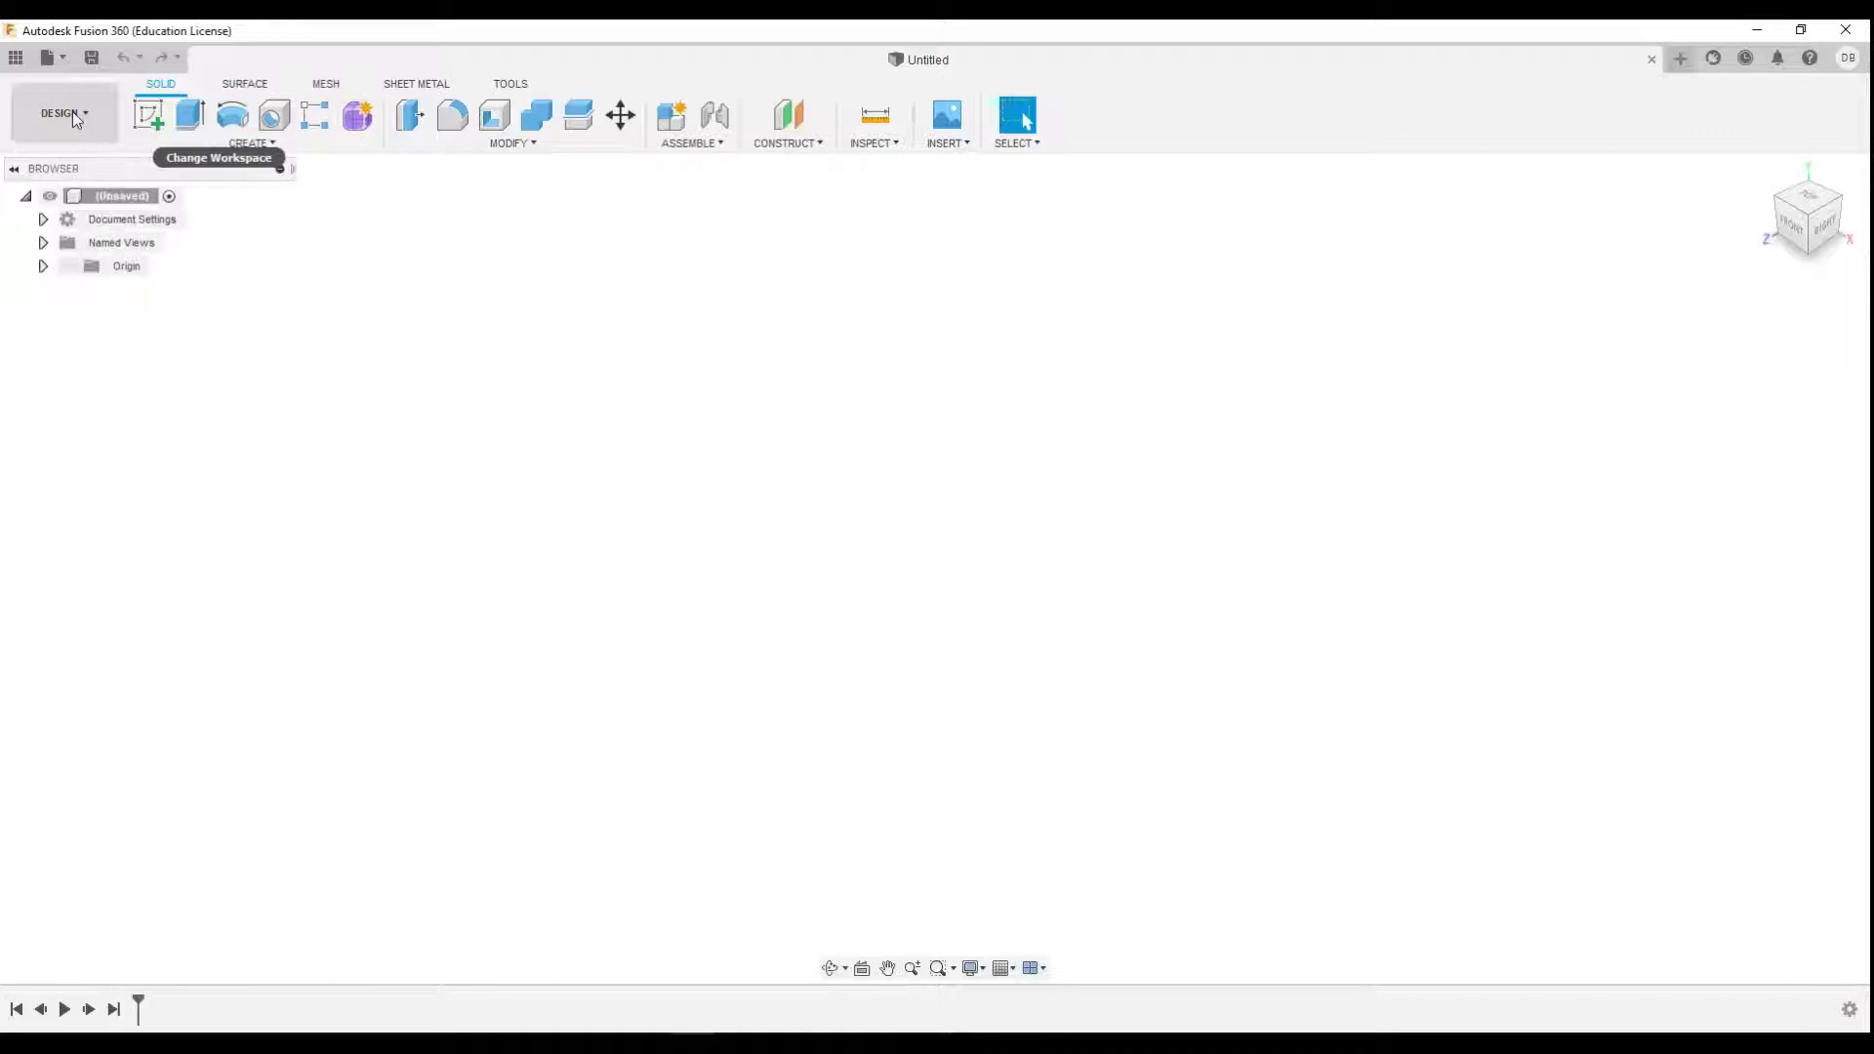
click(72, 111)
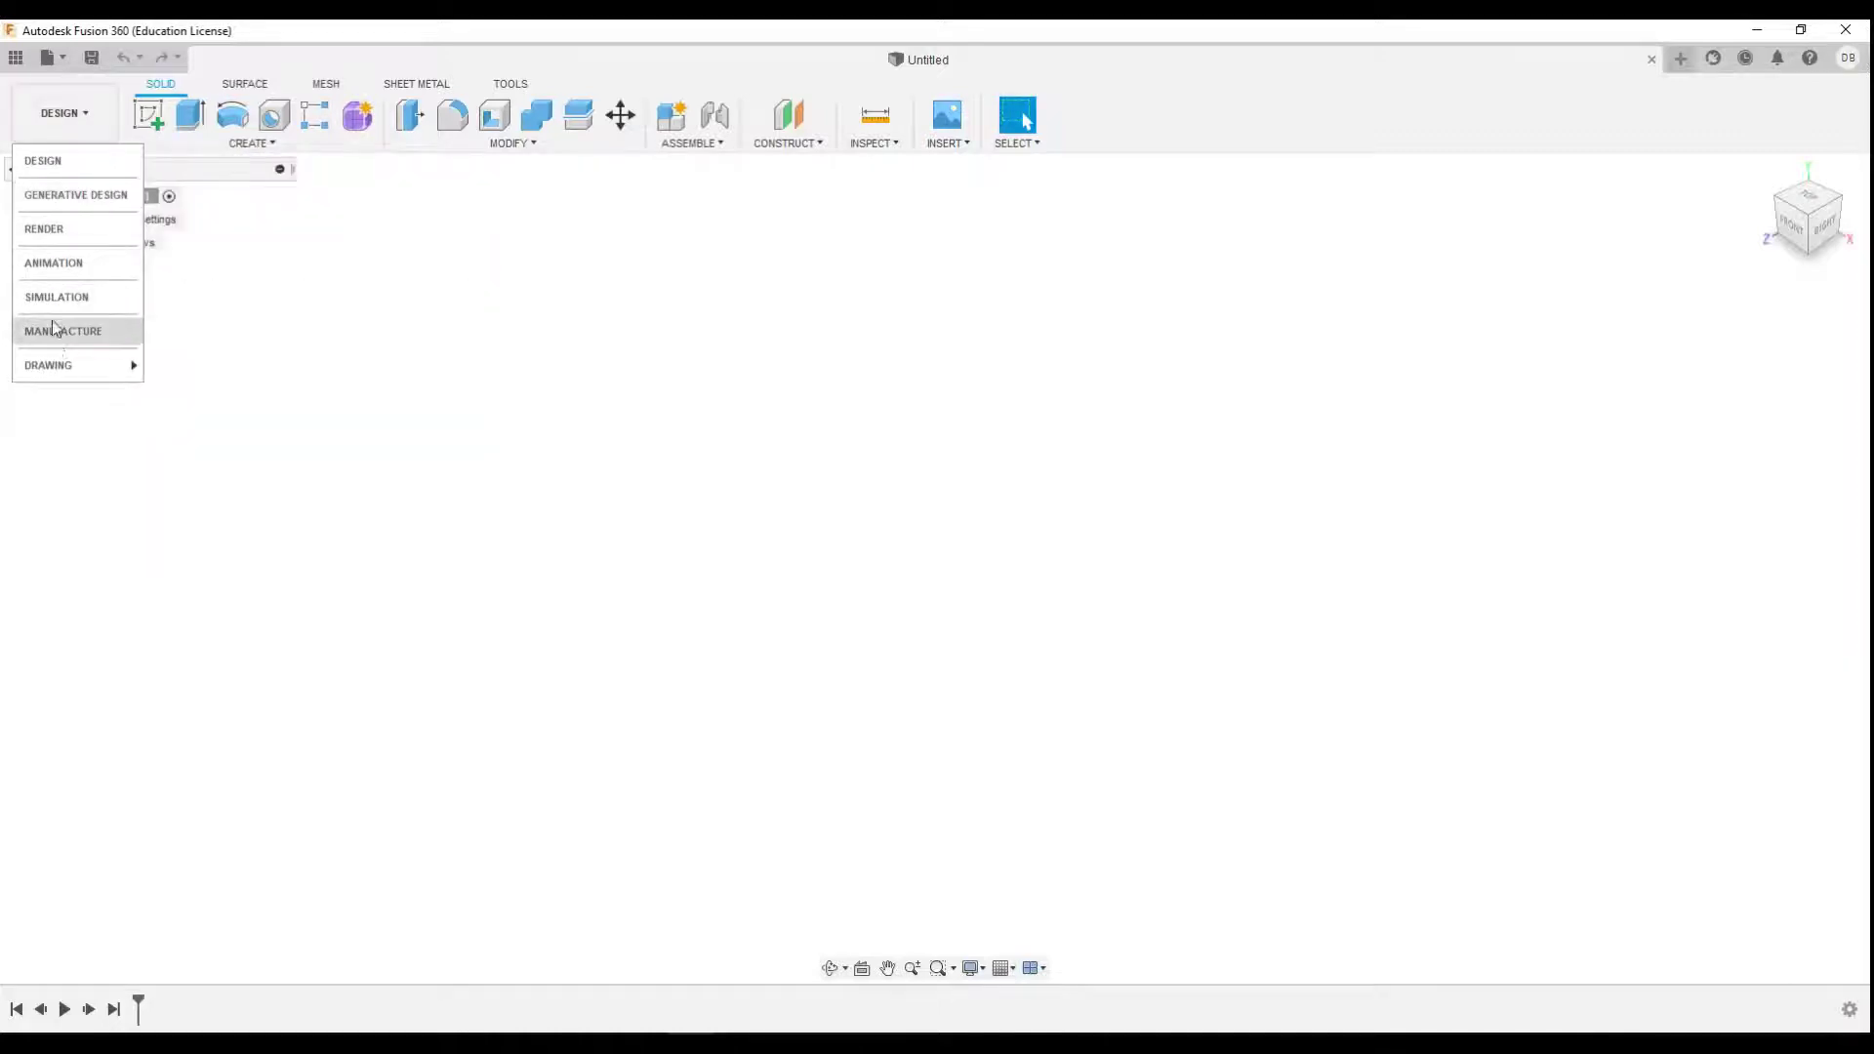
mouse_move(57, 366)
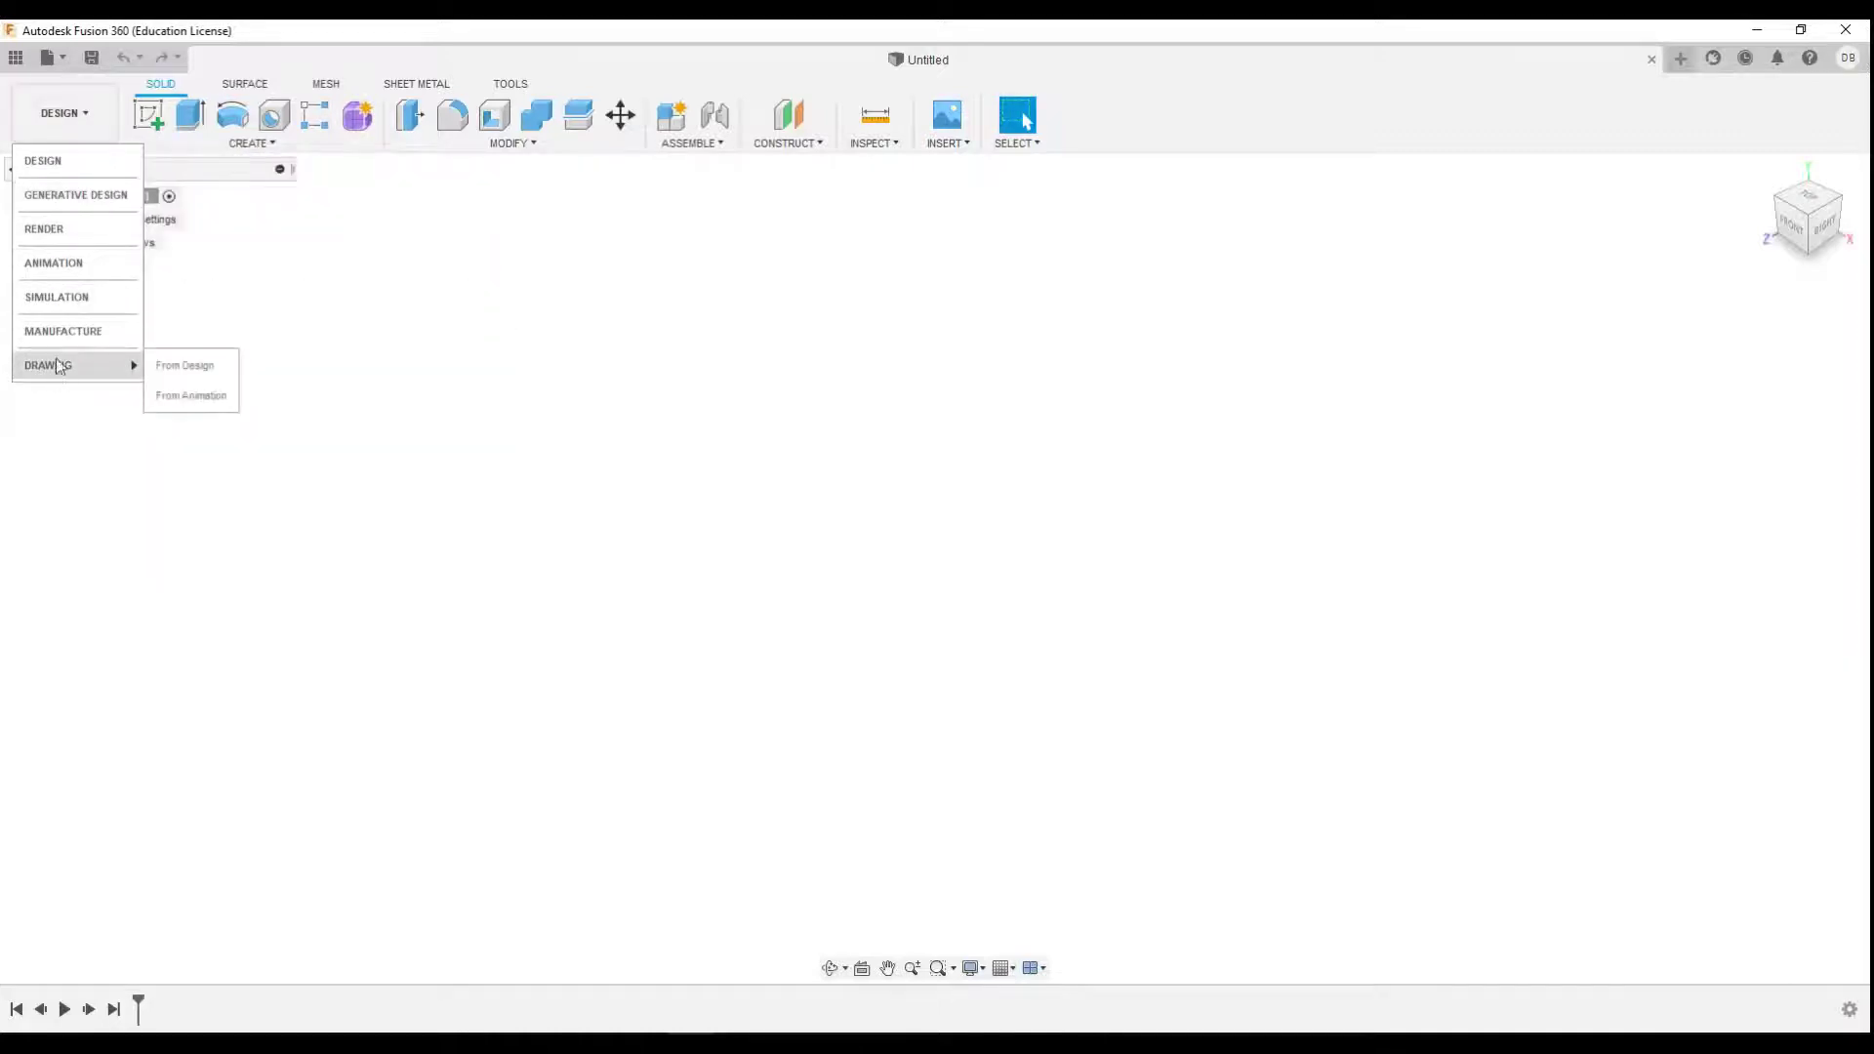
click(58, 166)
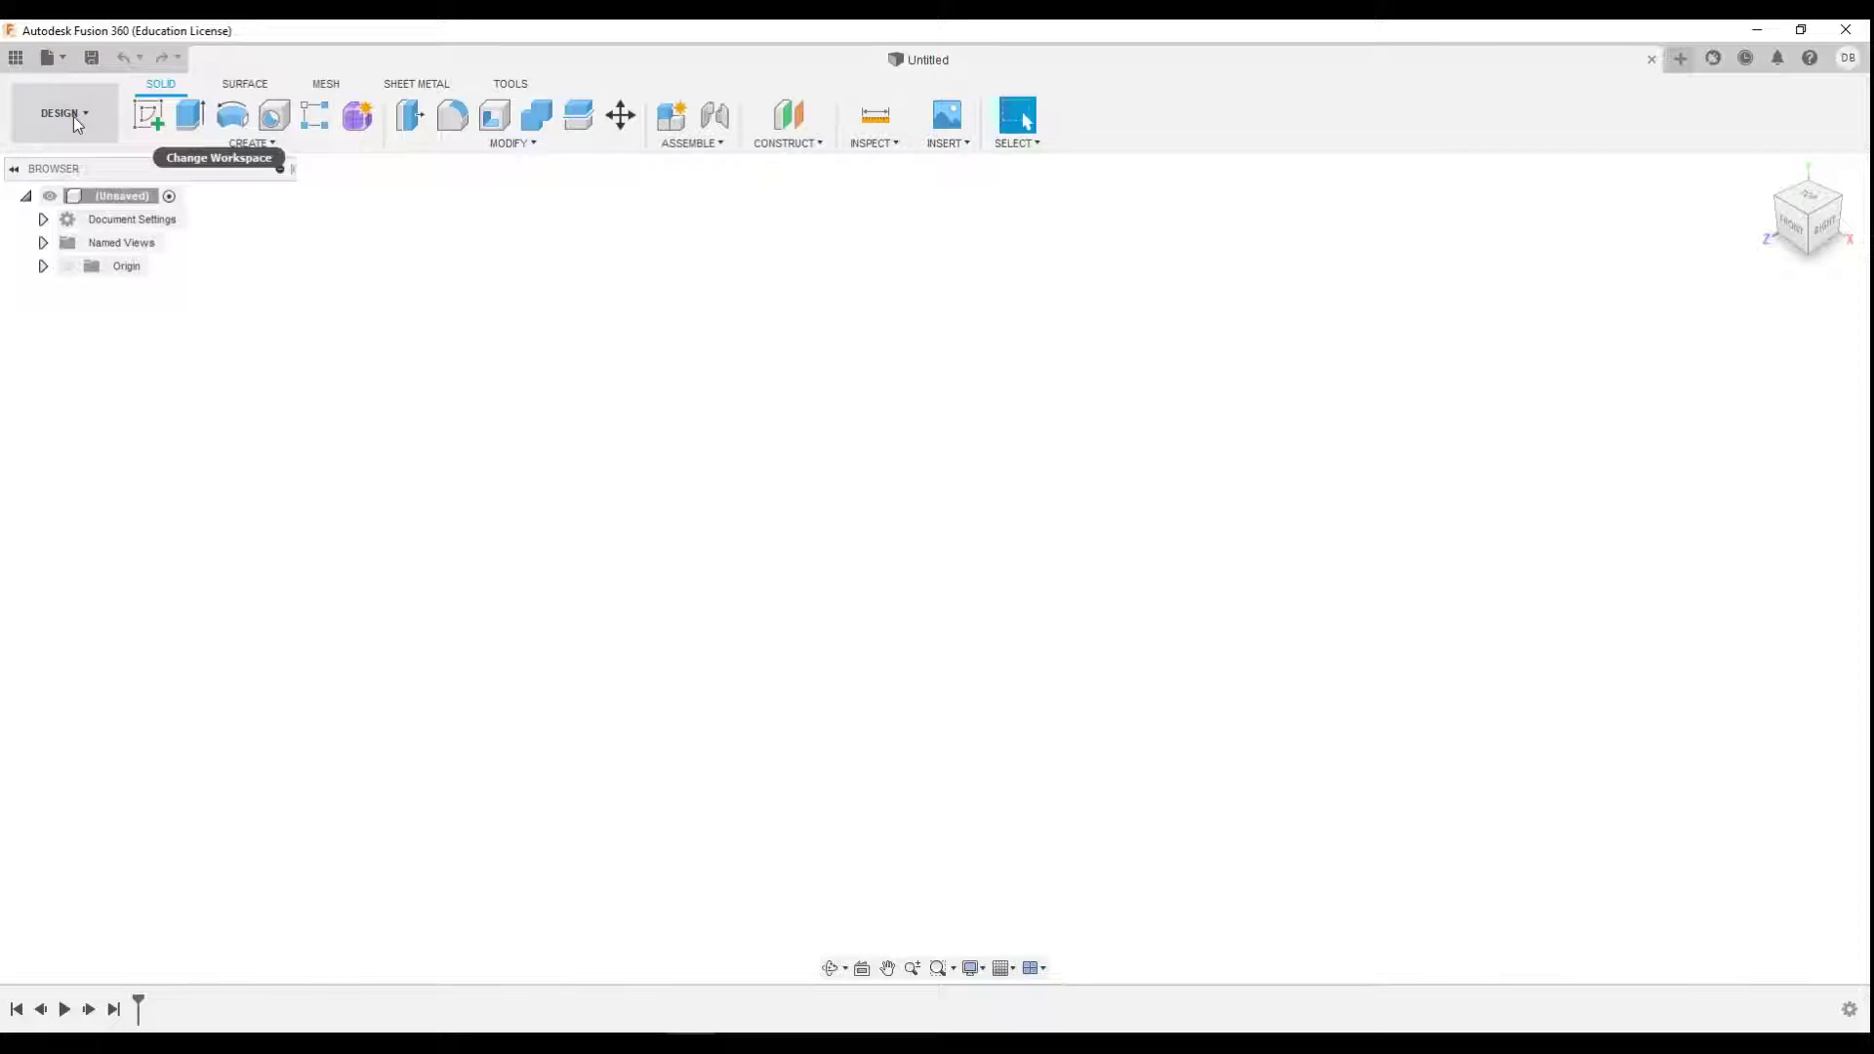
Open the Data Panel, go to All Projects and enter the first project to open cactus holder v2
click(17, 57)
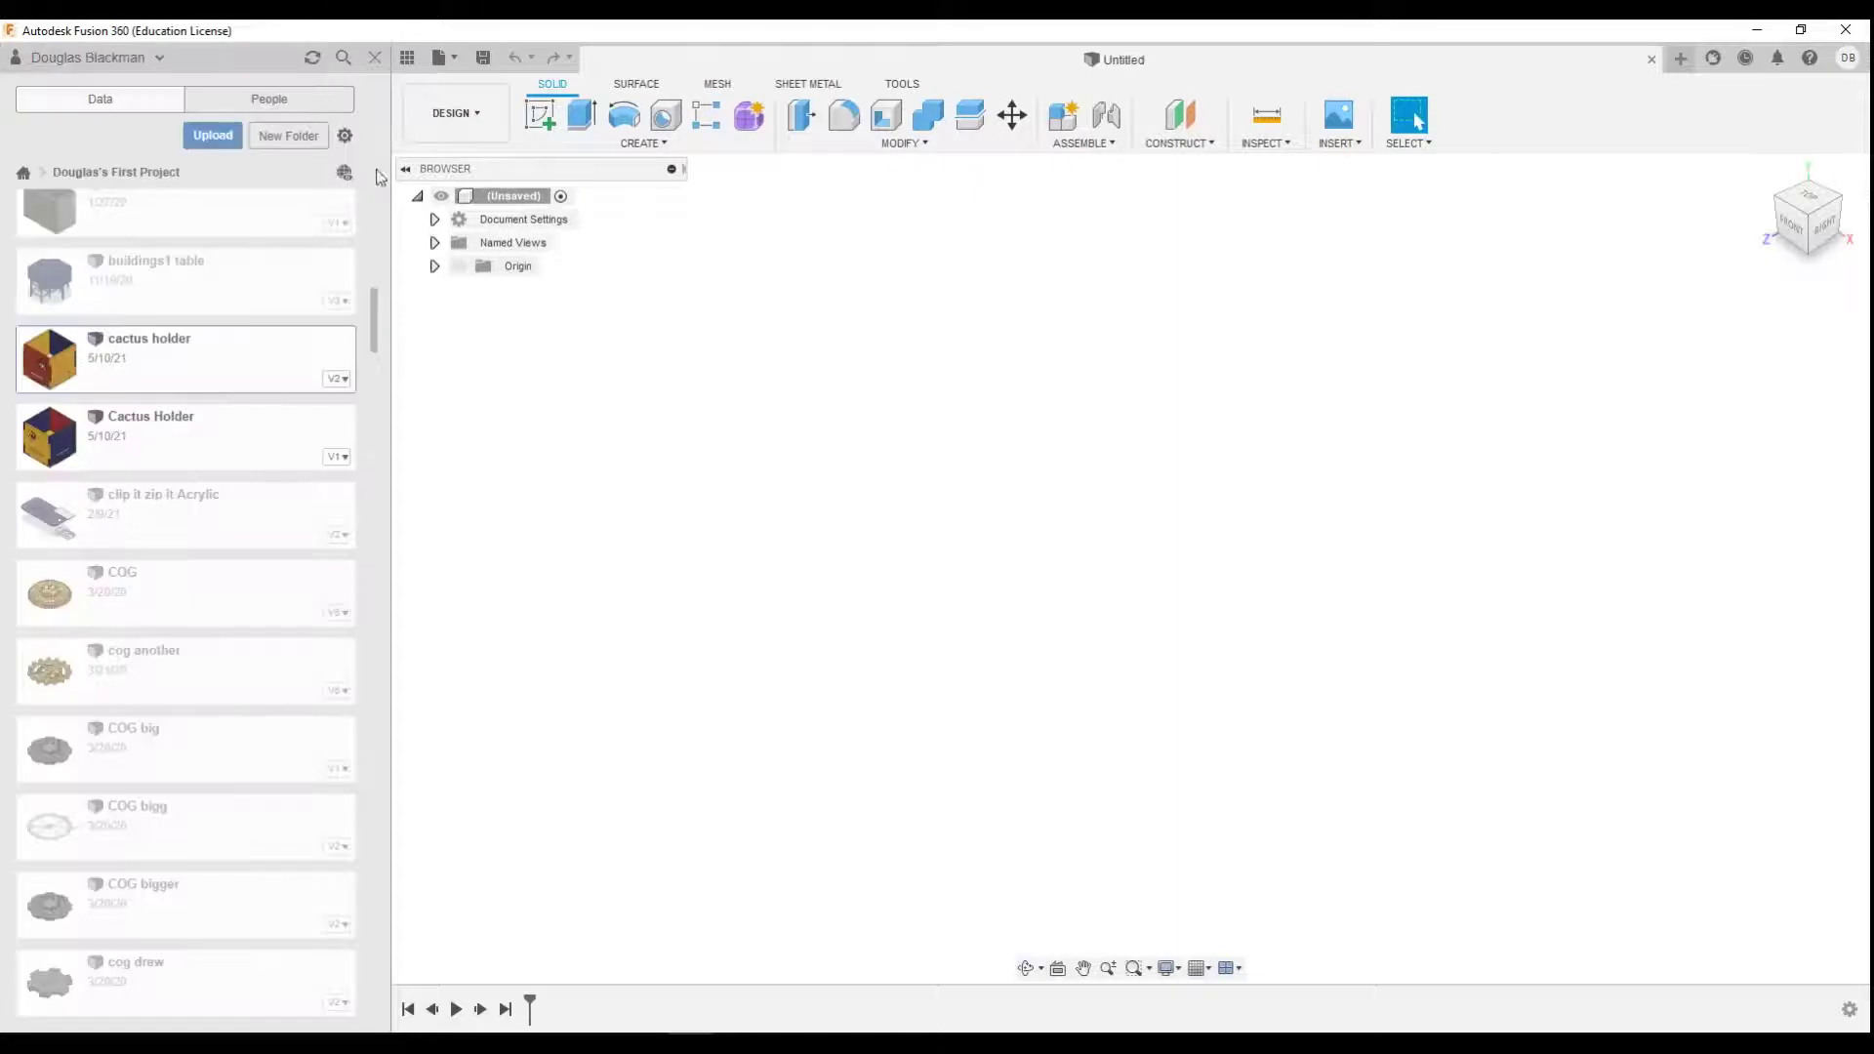
click(21, 174)
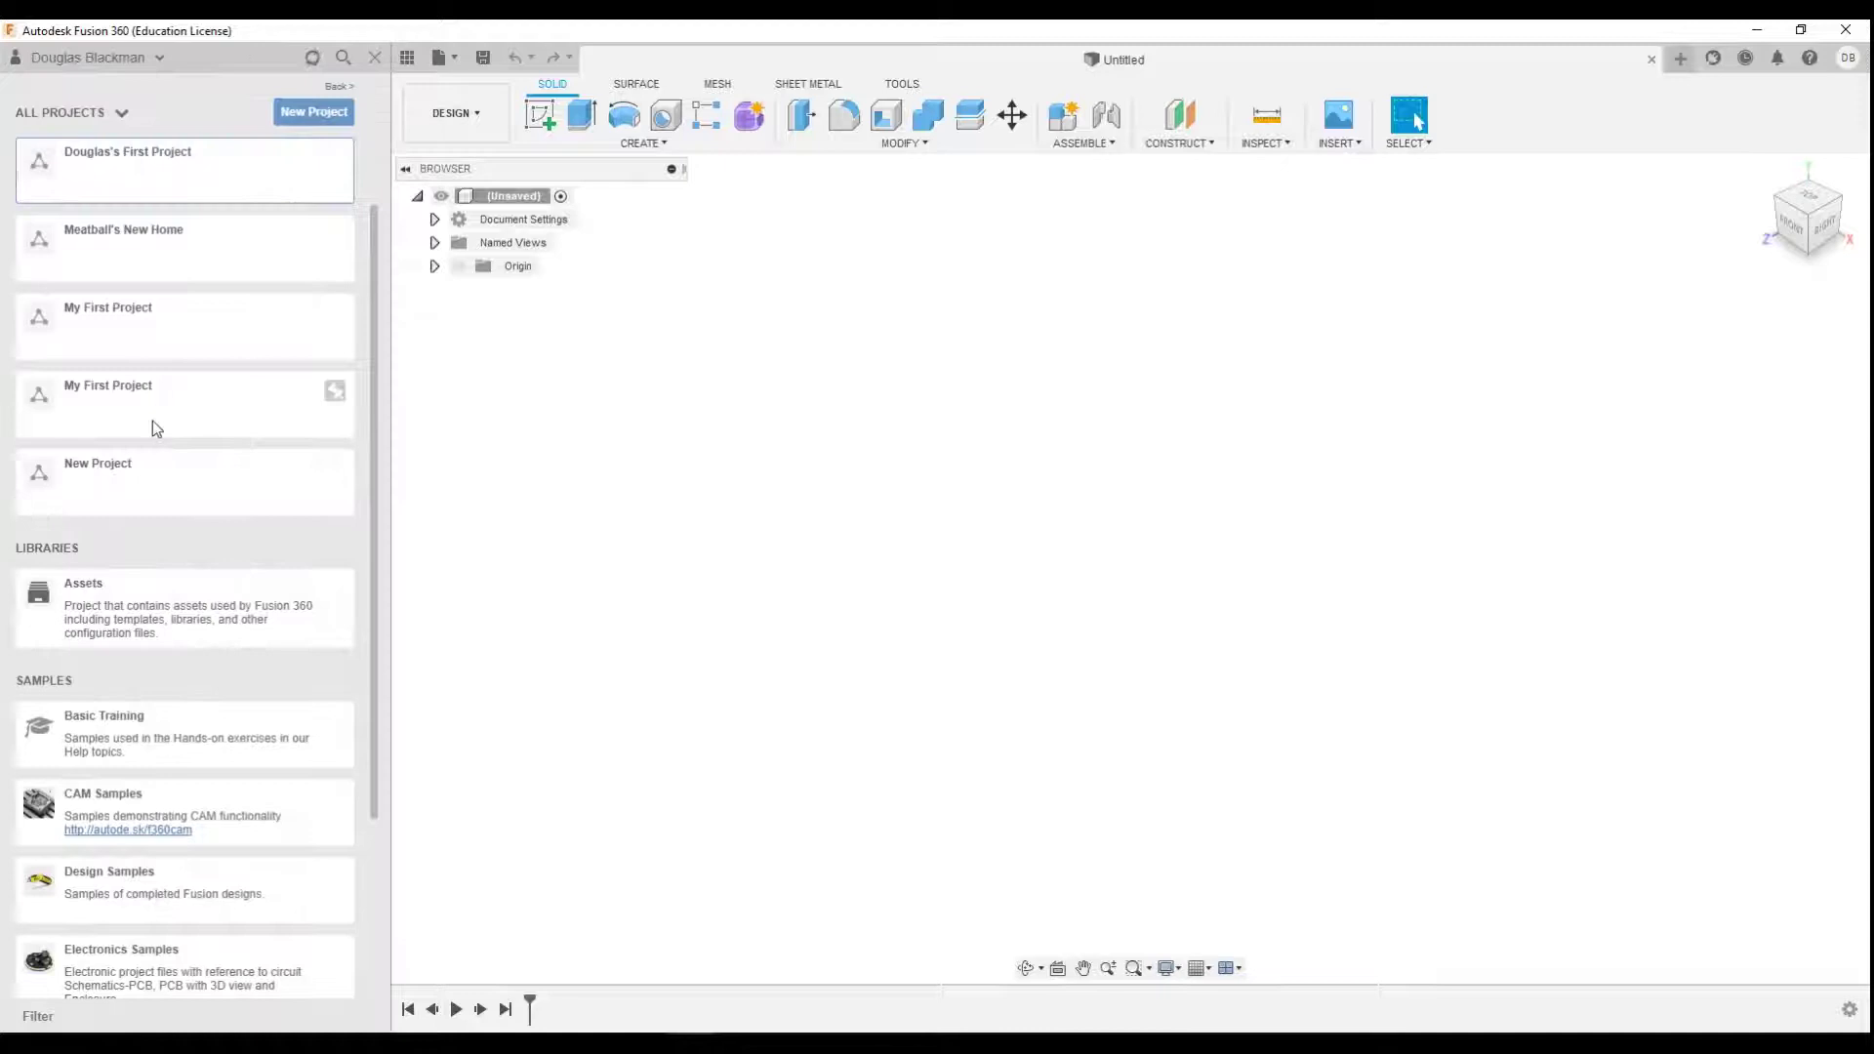
click(114, 164)
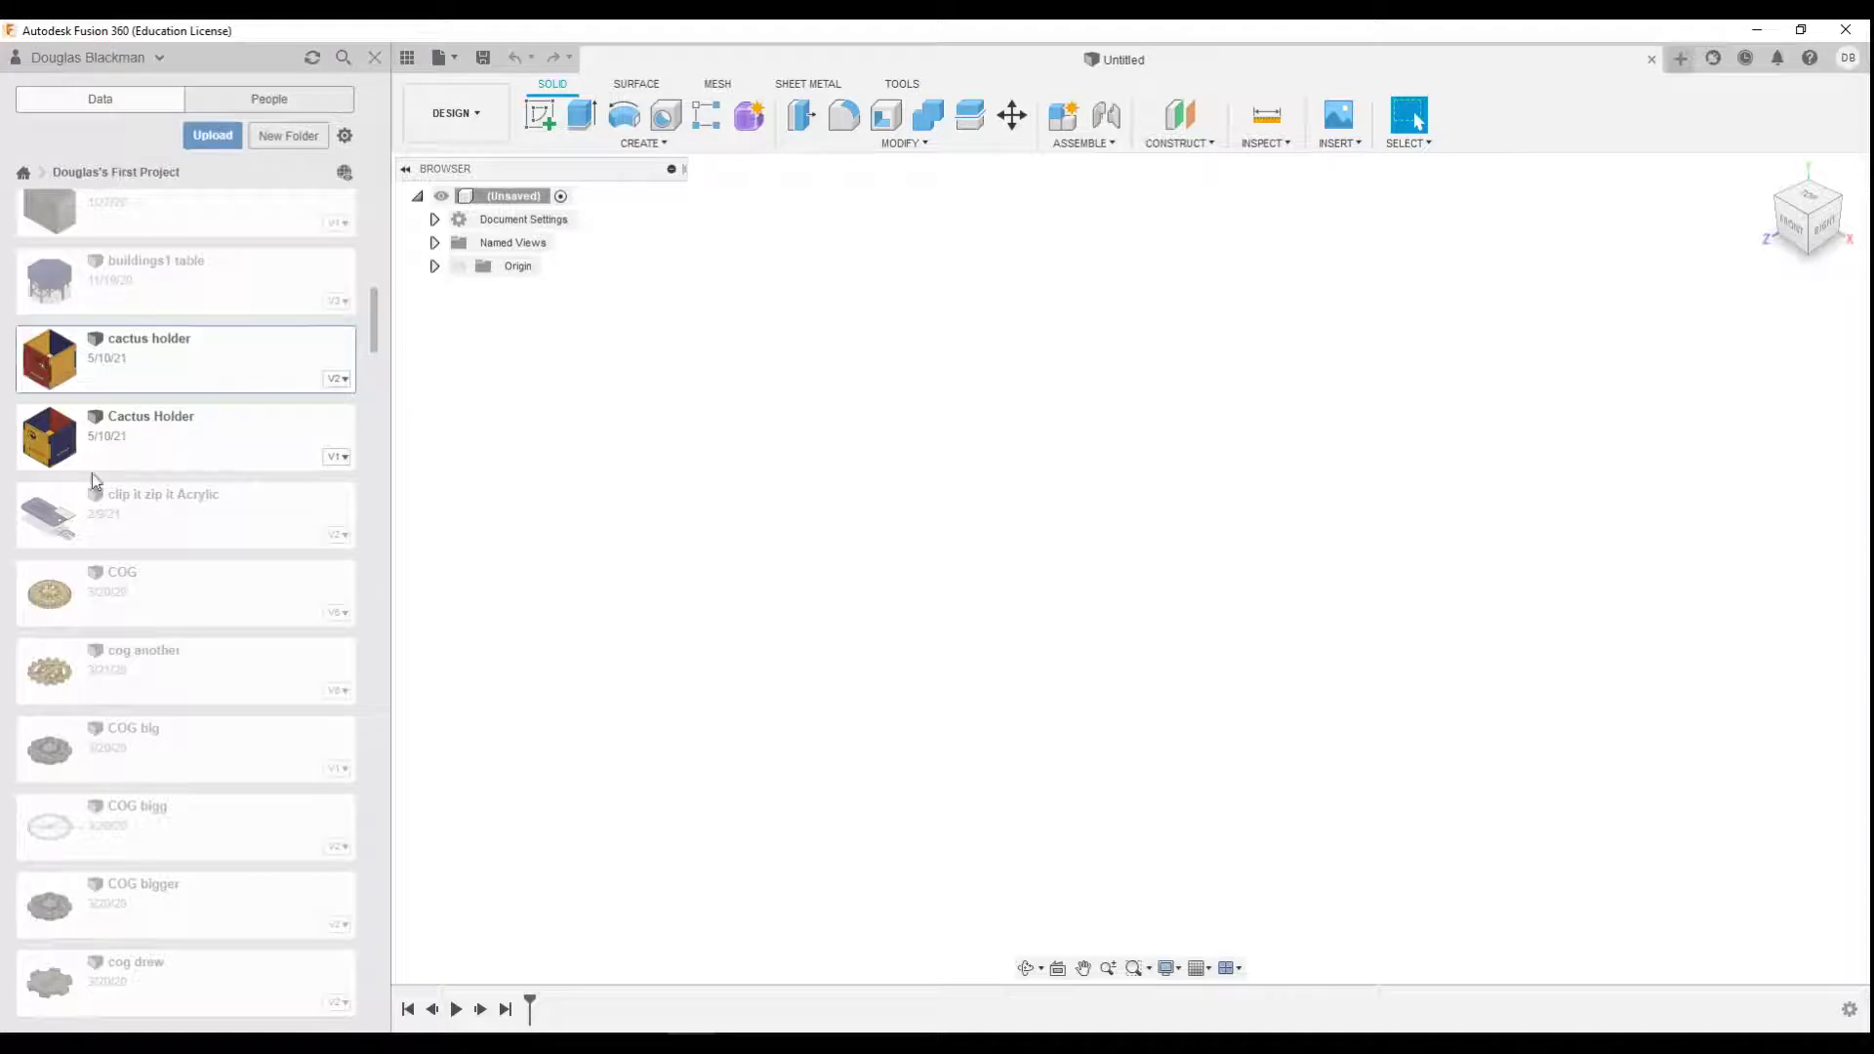
scroll(92, 472, up, 3)
scroll(97, 513, down, 2)
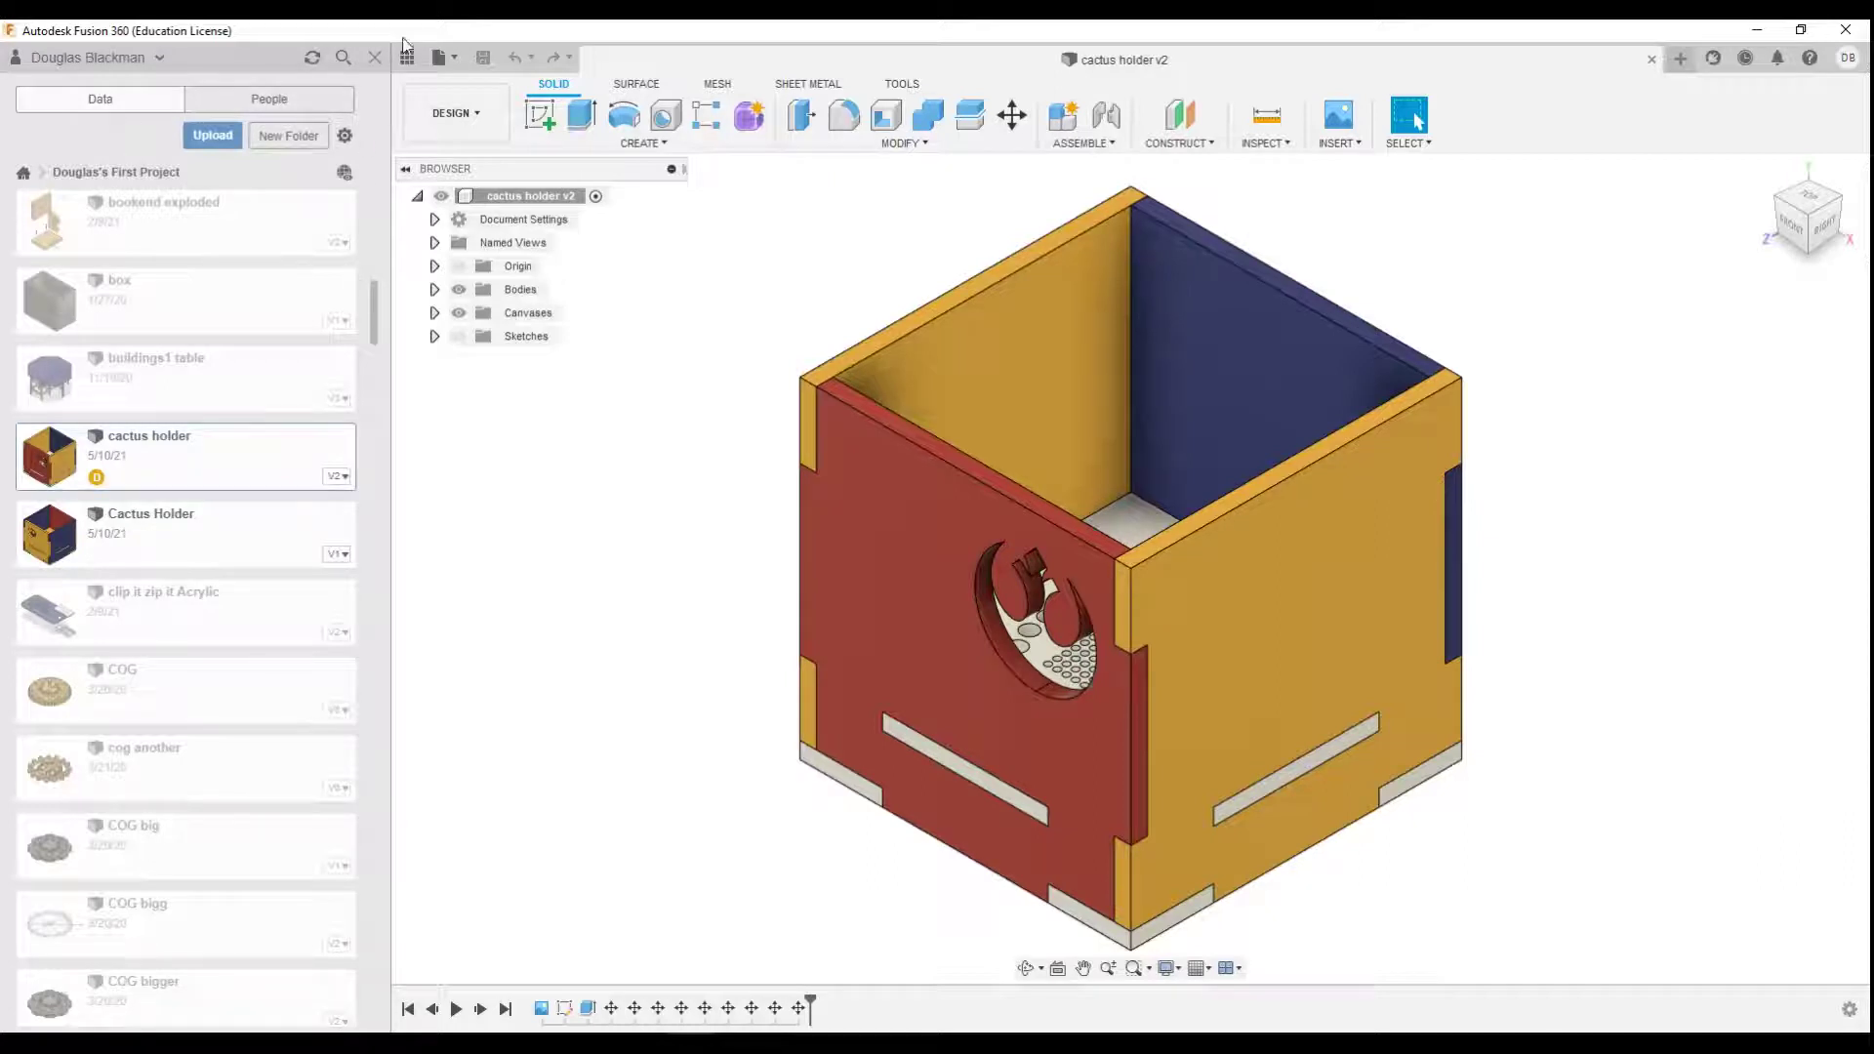
Close the Data Panel and switch the origin planes and axes on, then off again
click(375, 56)
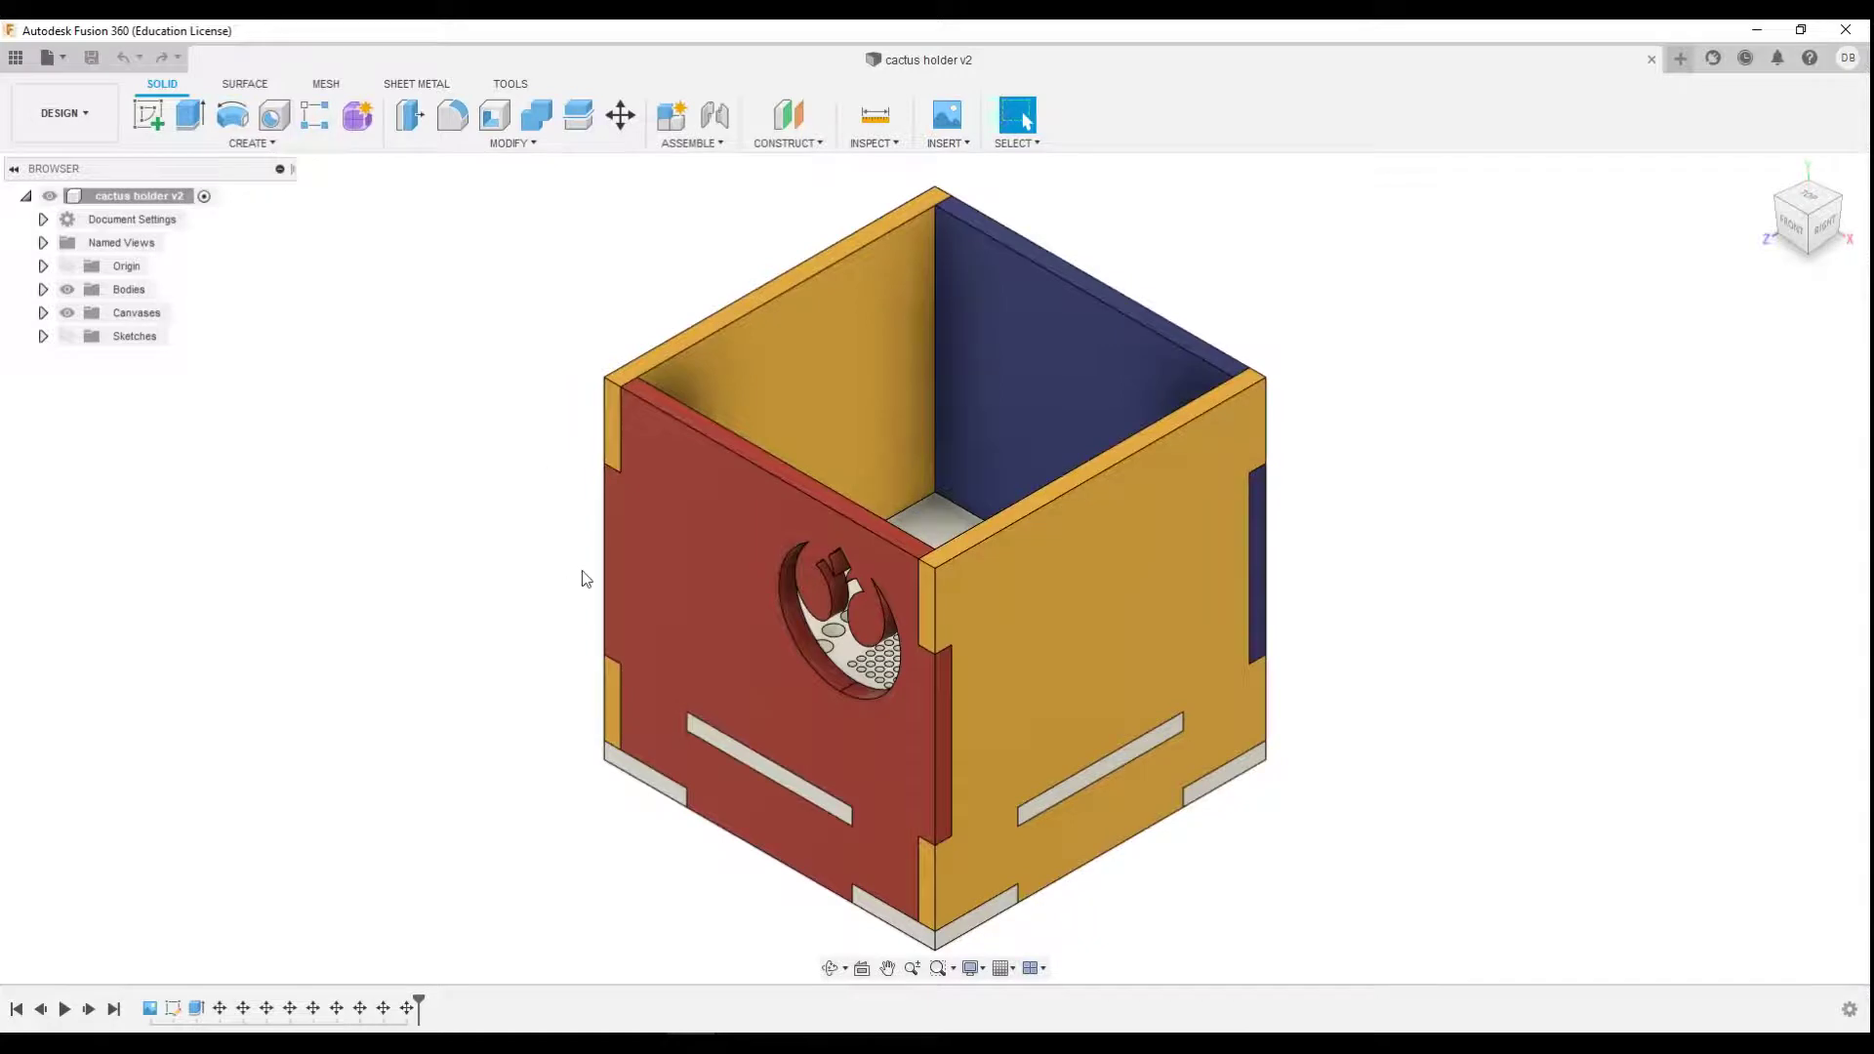
scroll(583, 578, down, 3)
scroll(570, 570, up, 1)
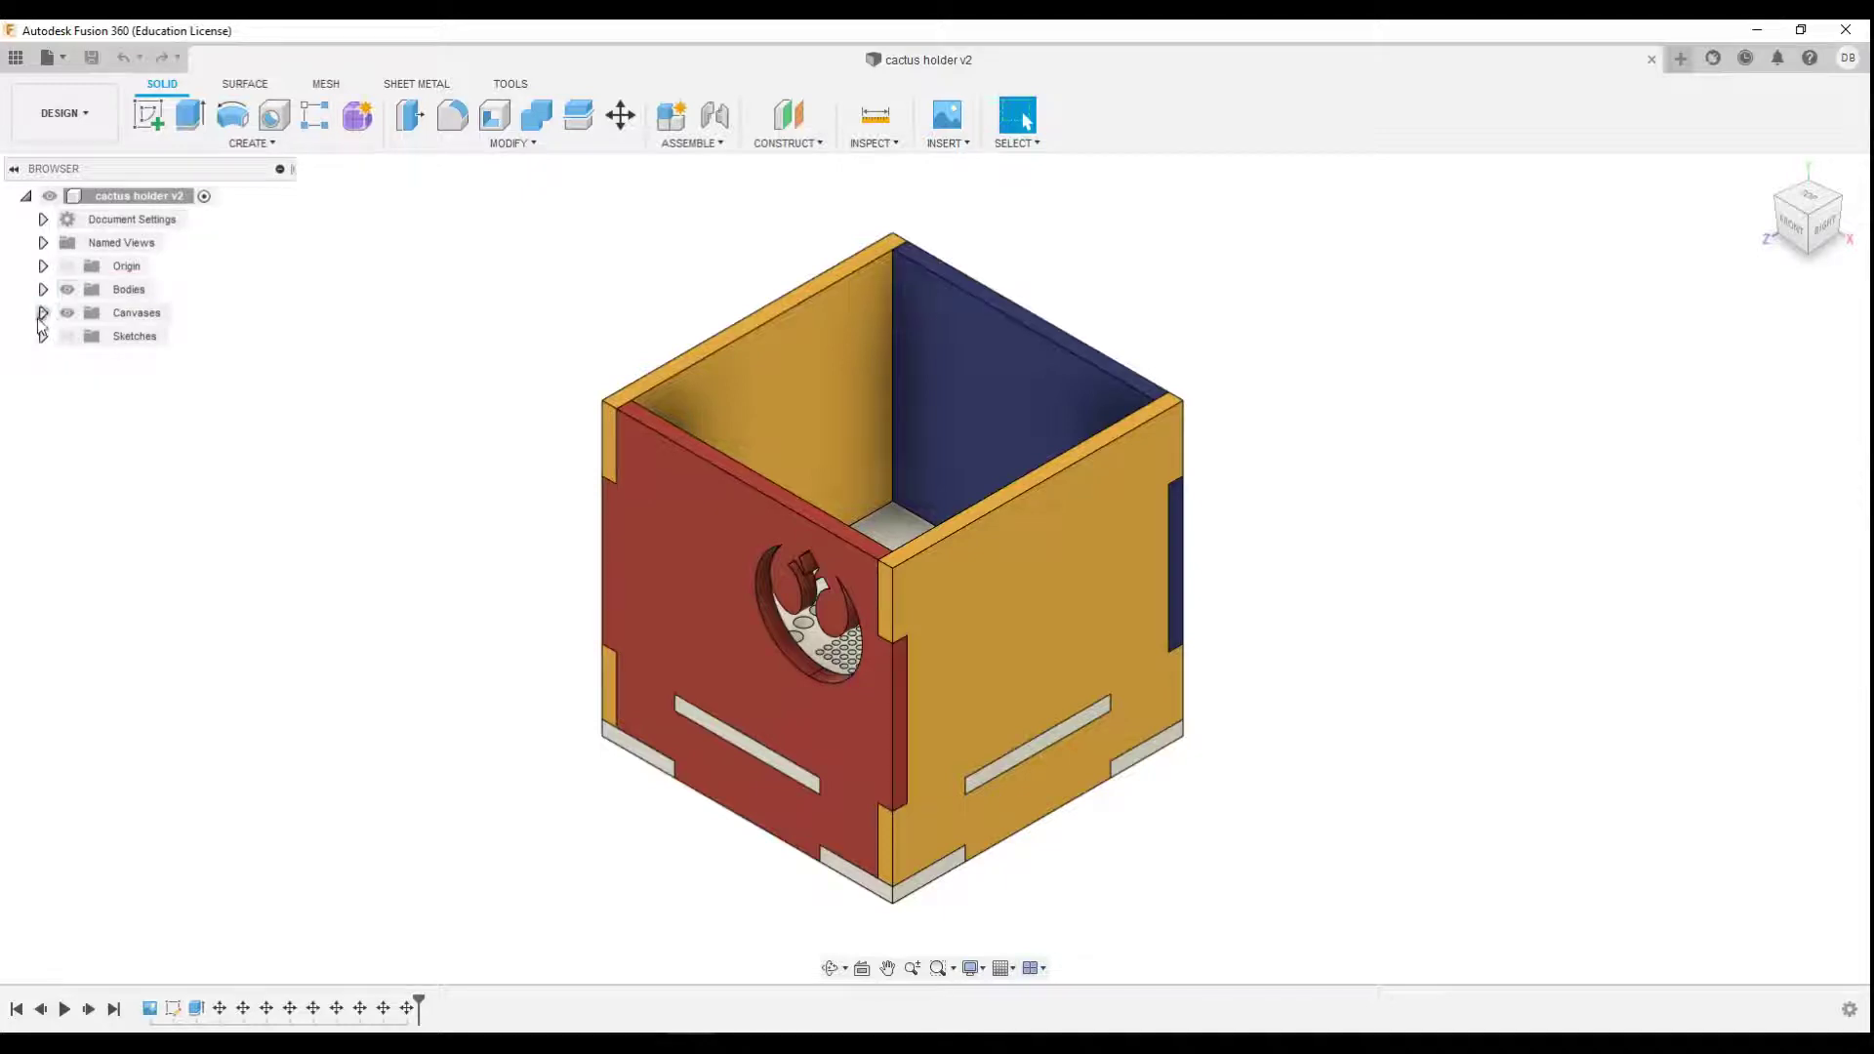
click(59, 267)
click(63, 268)
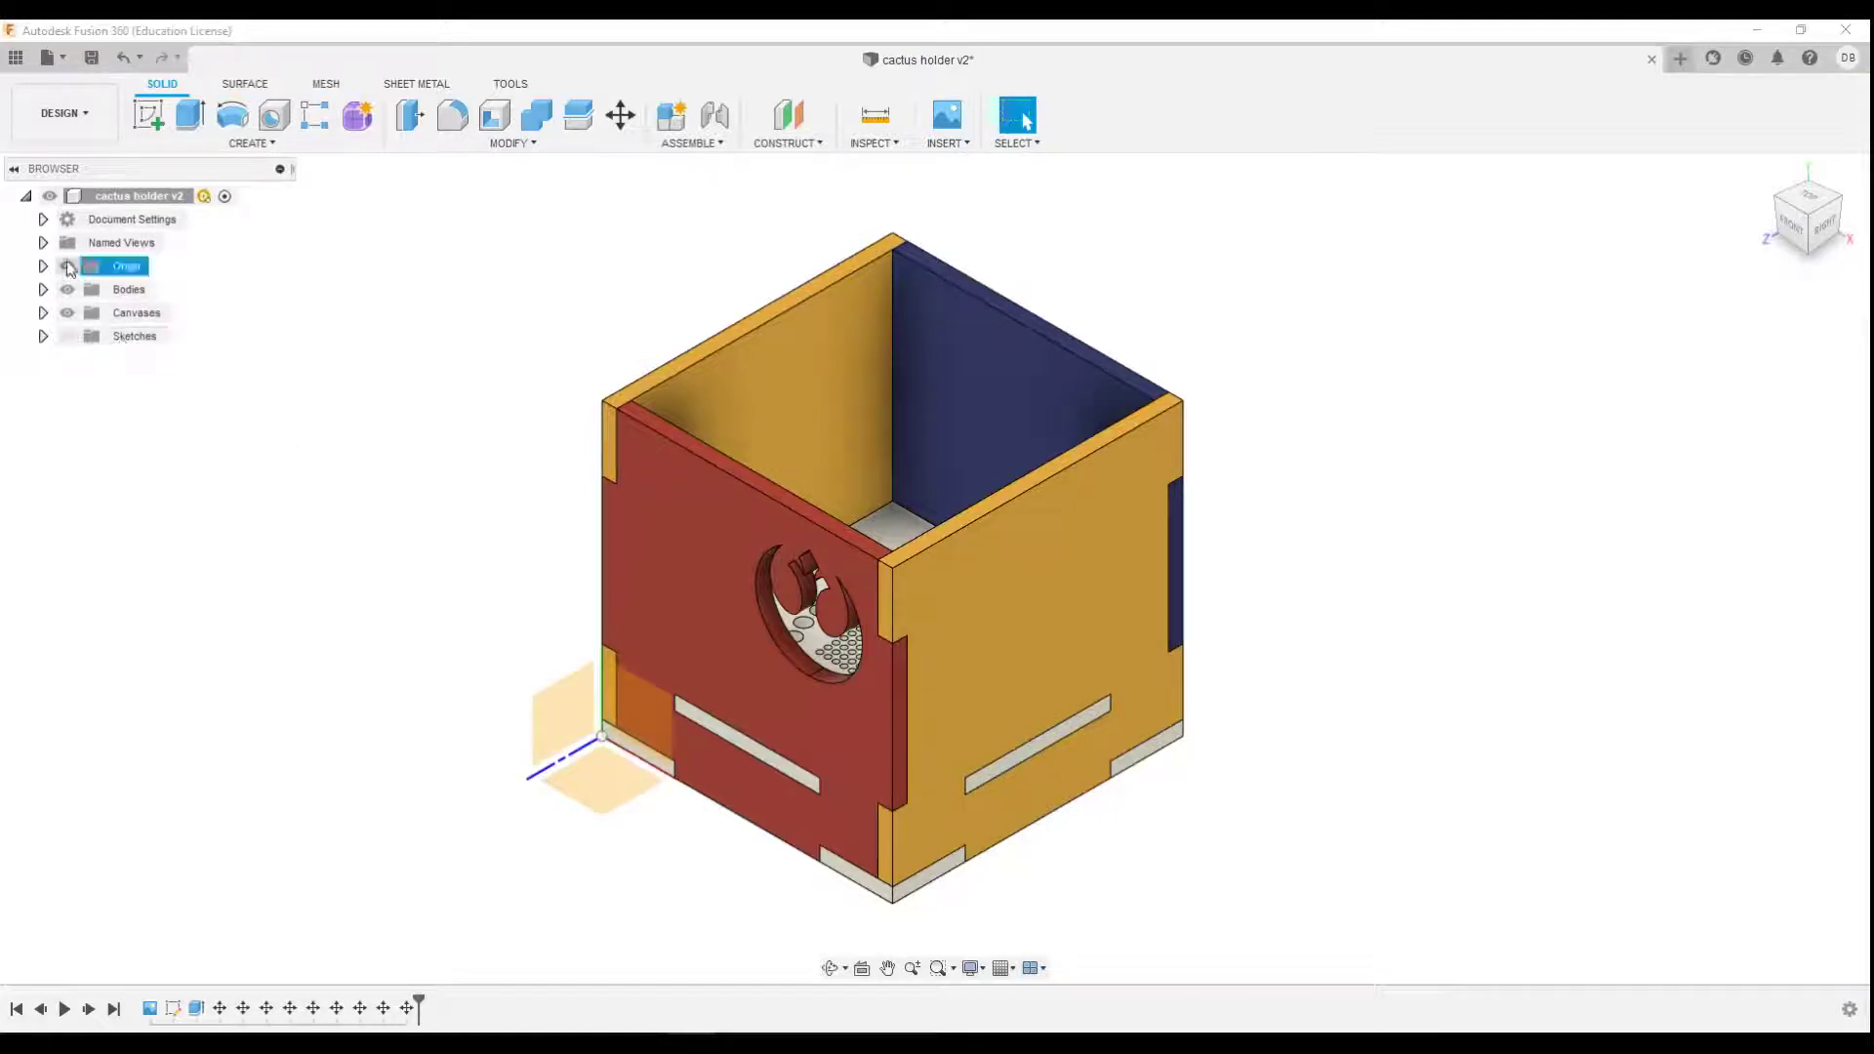
click(66, 267)
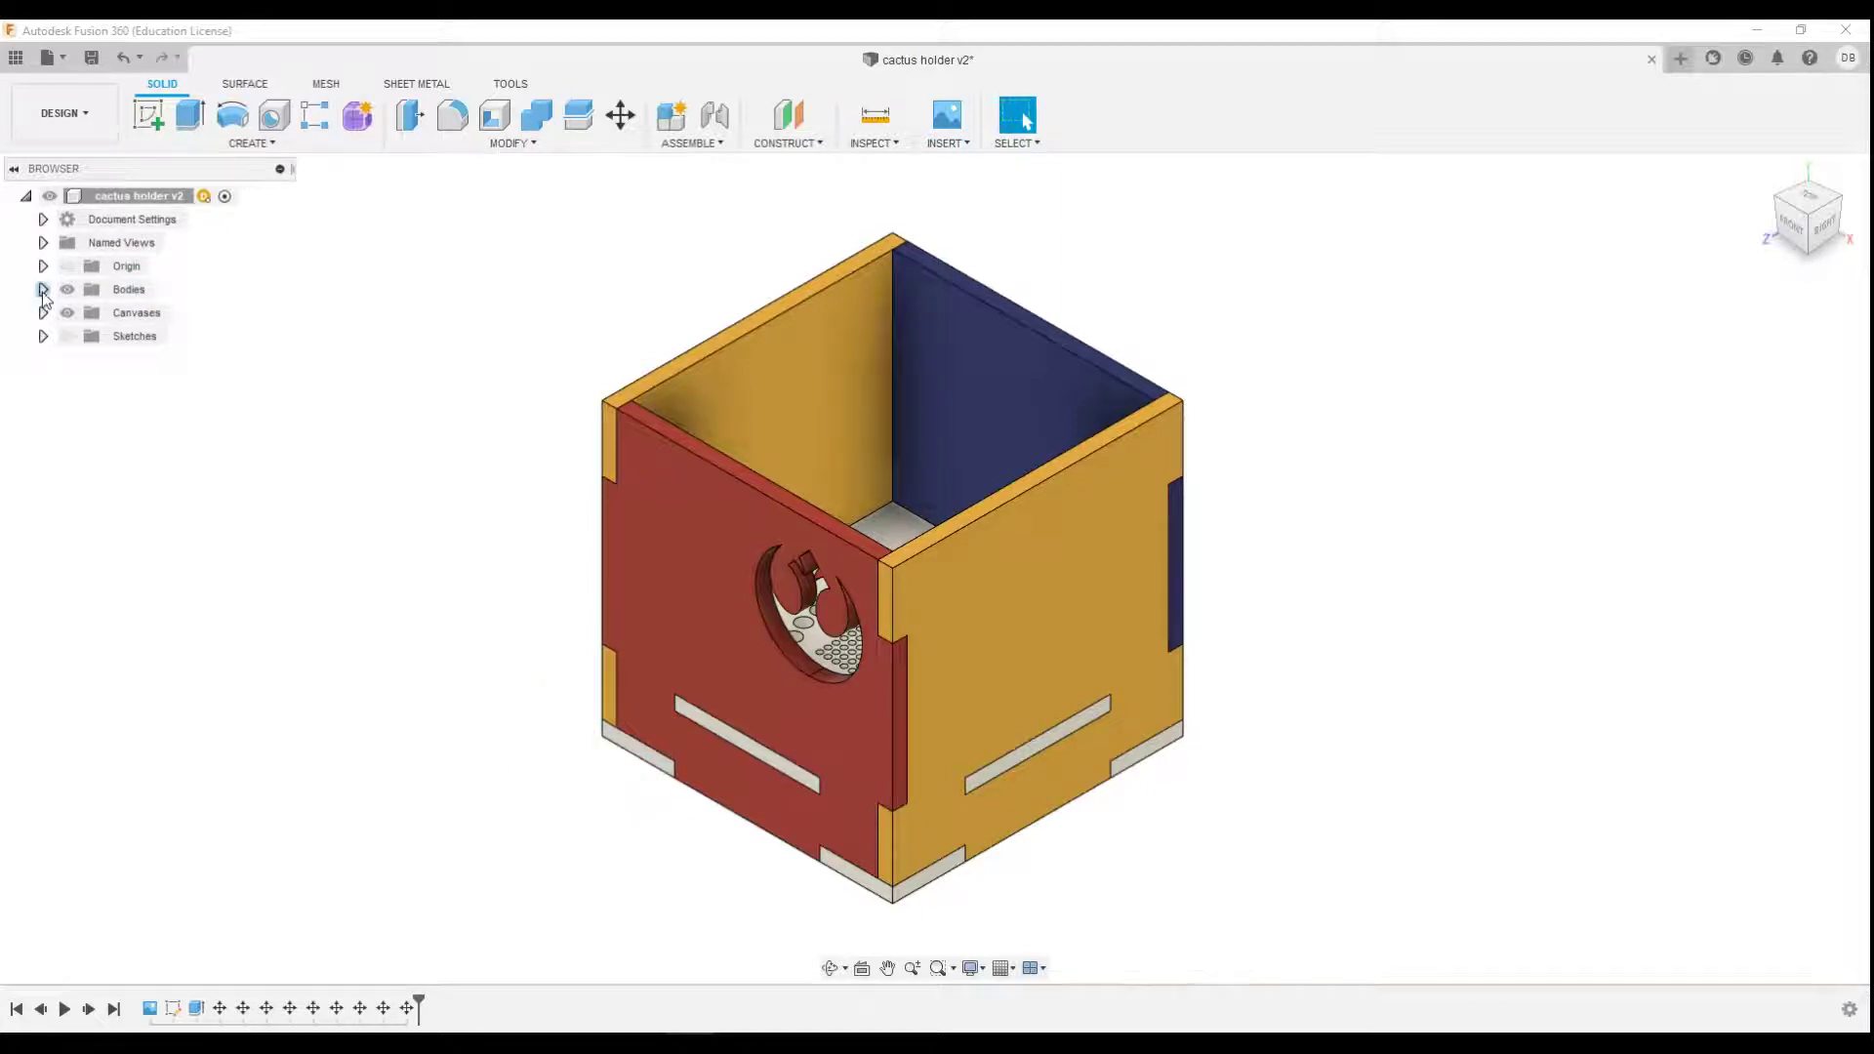
Expand Bodies and hide, then reshow, the front and L side panels
click(43, 290)
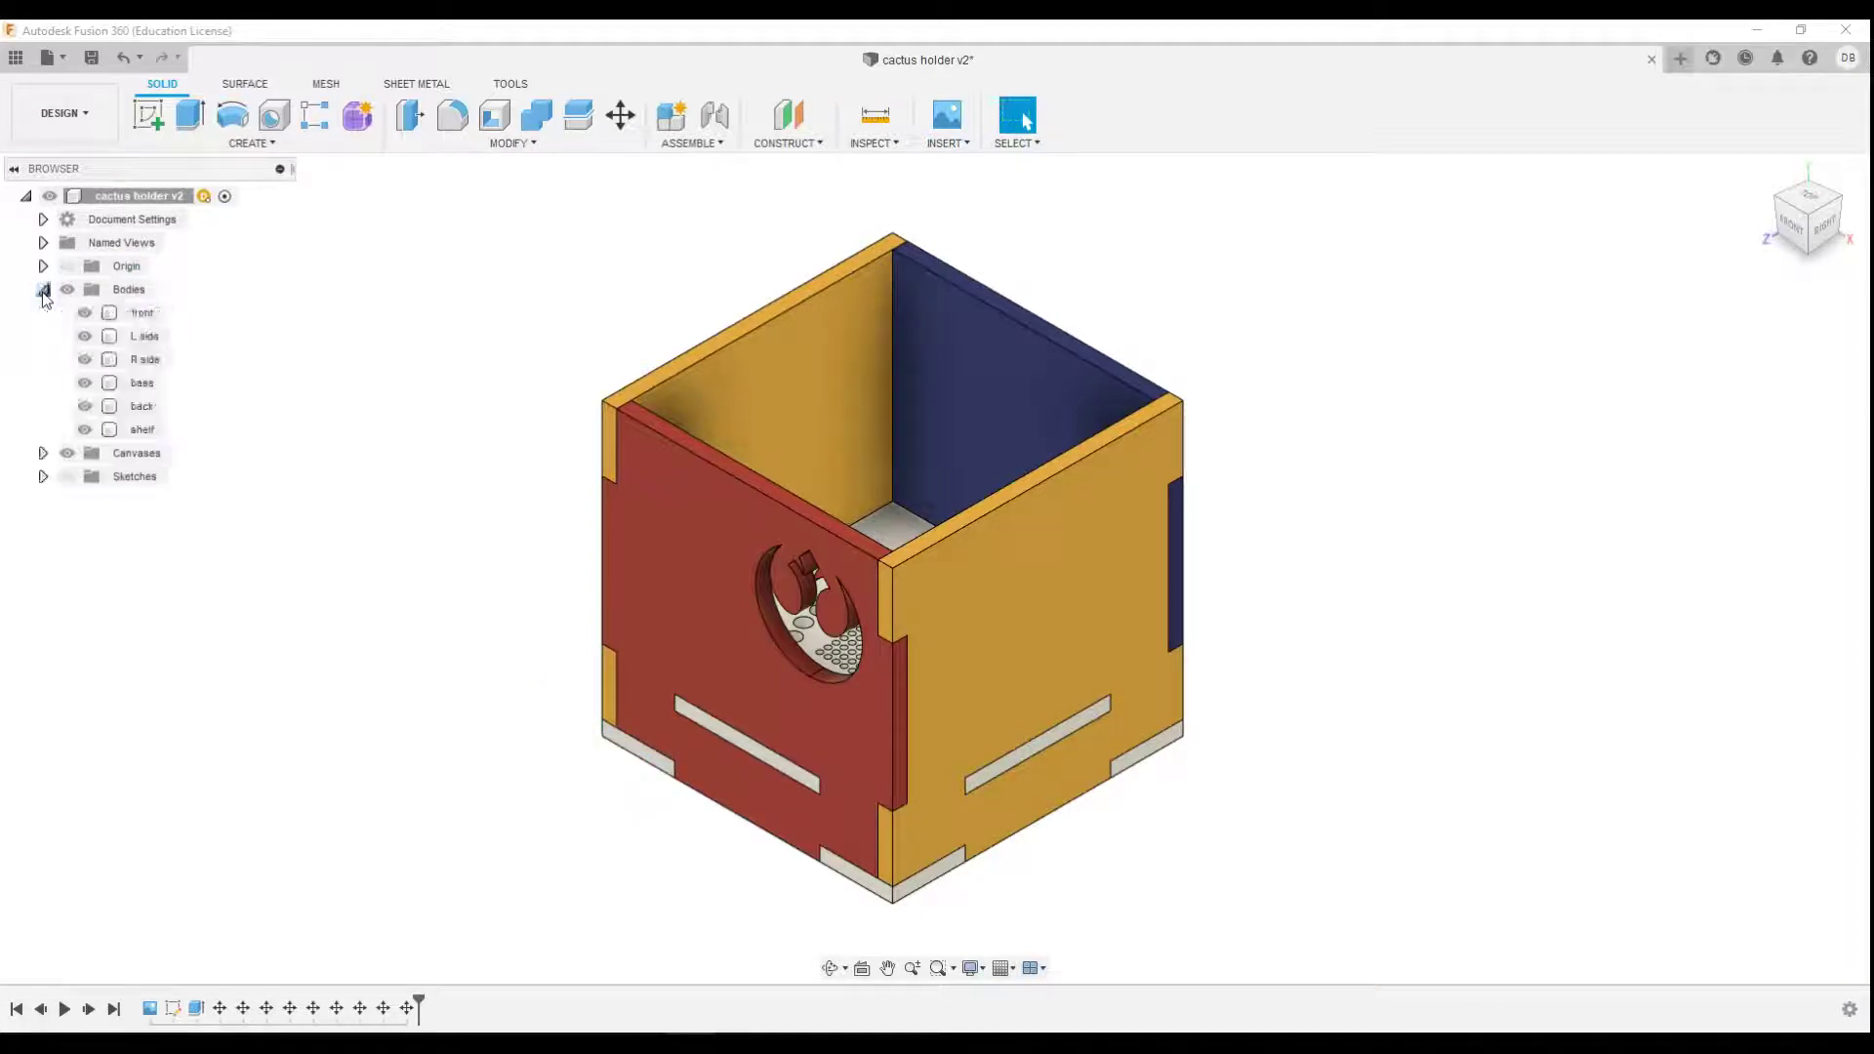
click(144, 336)
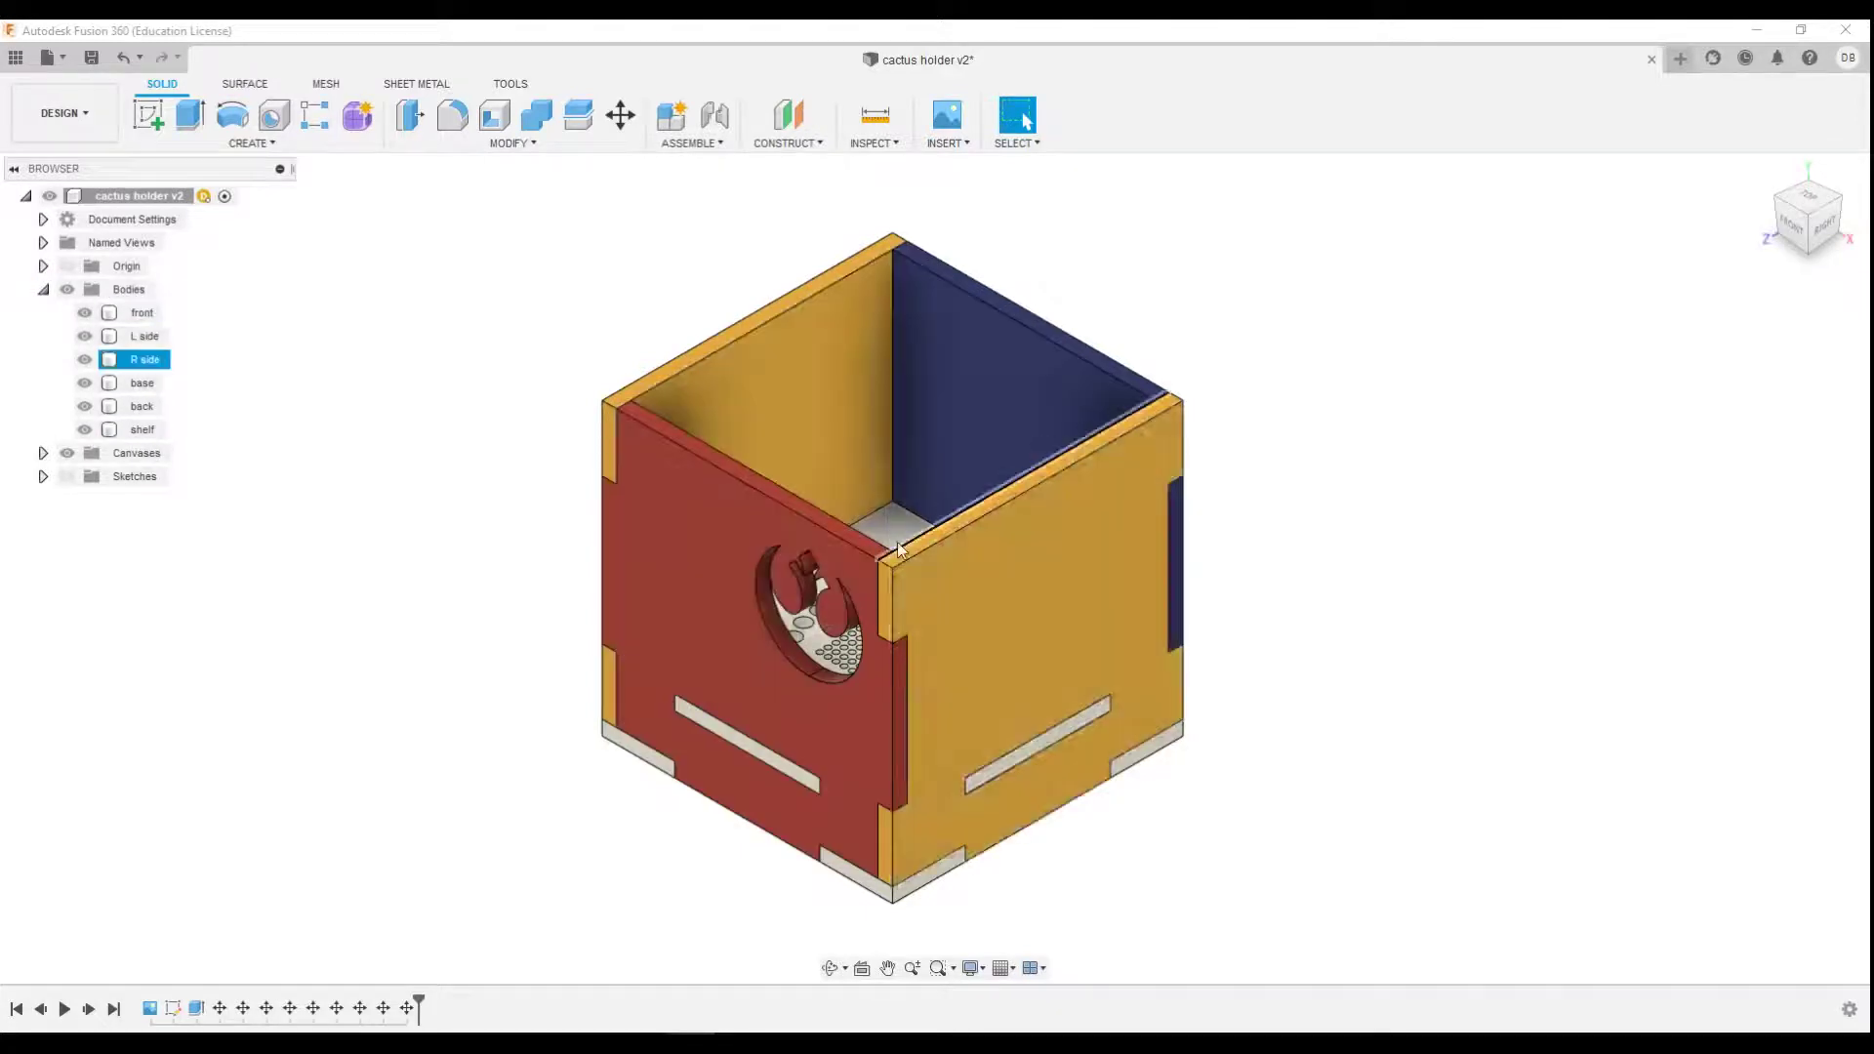
click(141, 313)
click(84, 312)
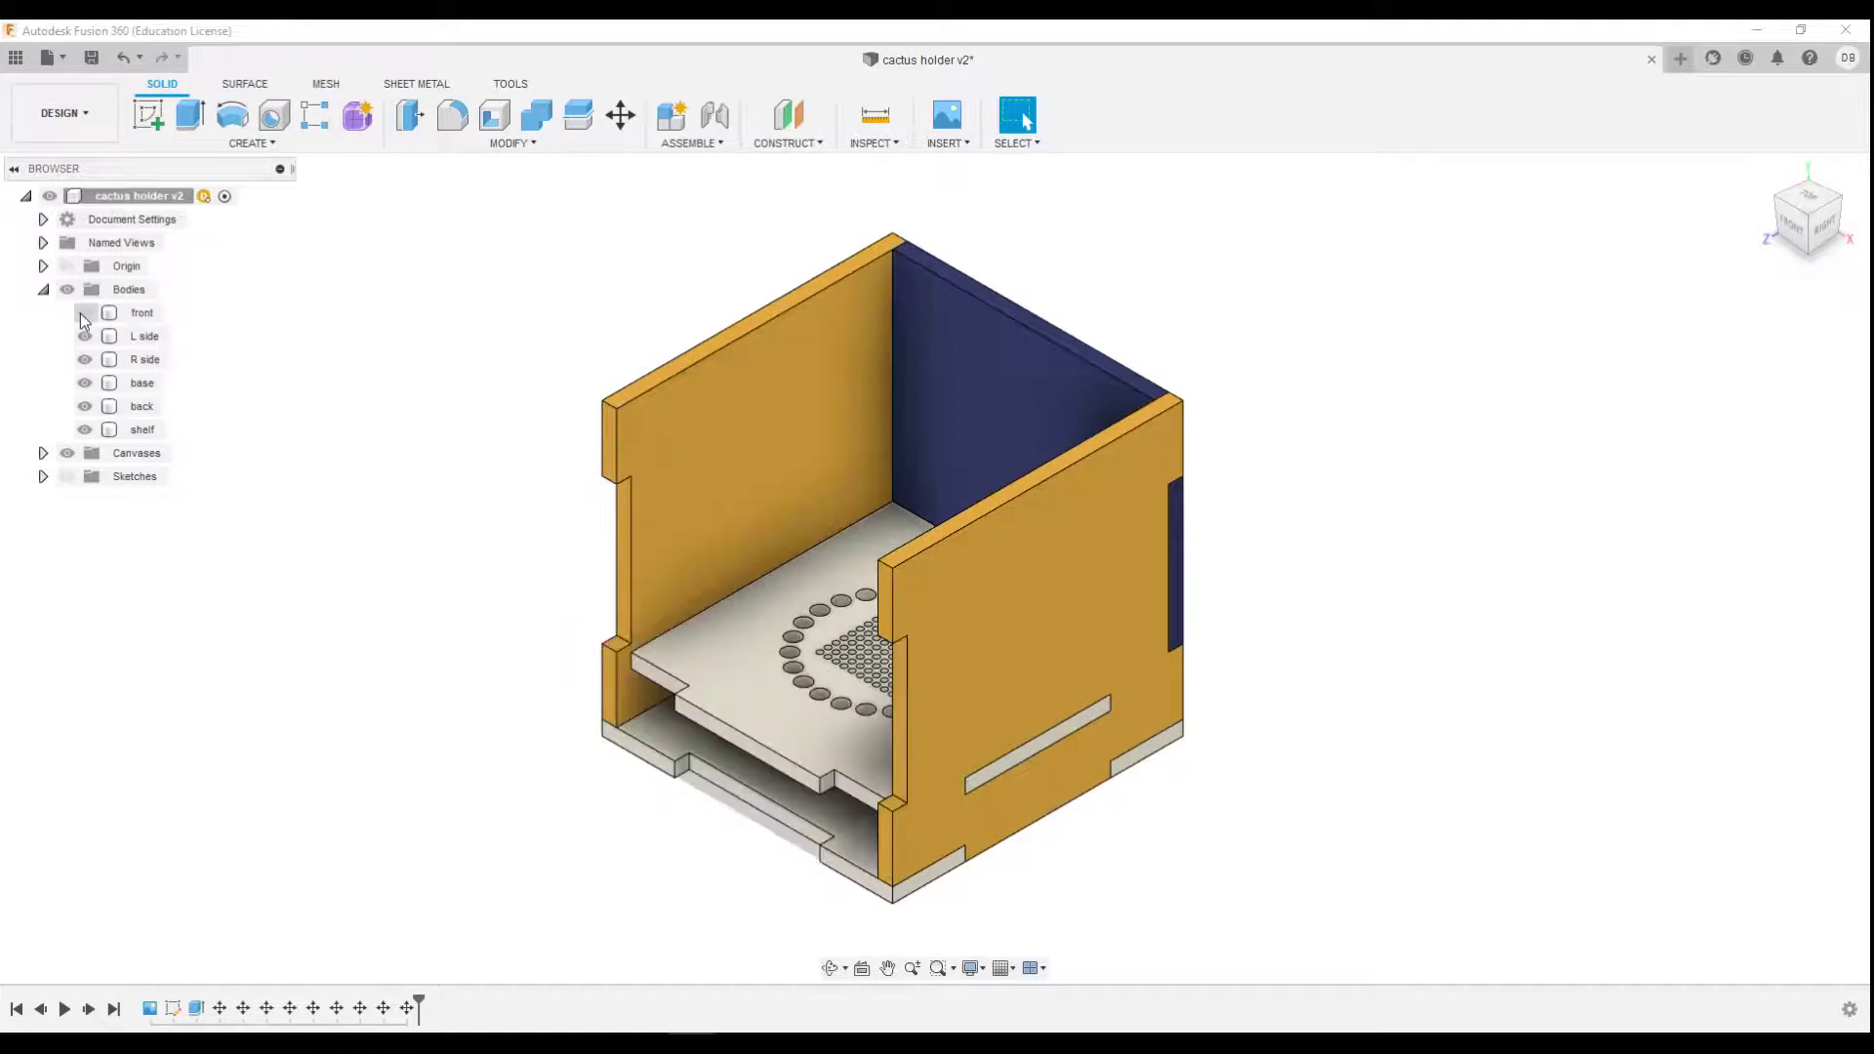
click(84, 312)
click(85, 336)
click(85, 336)
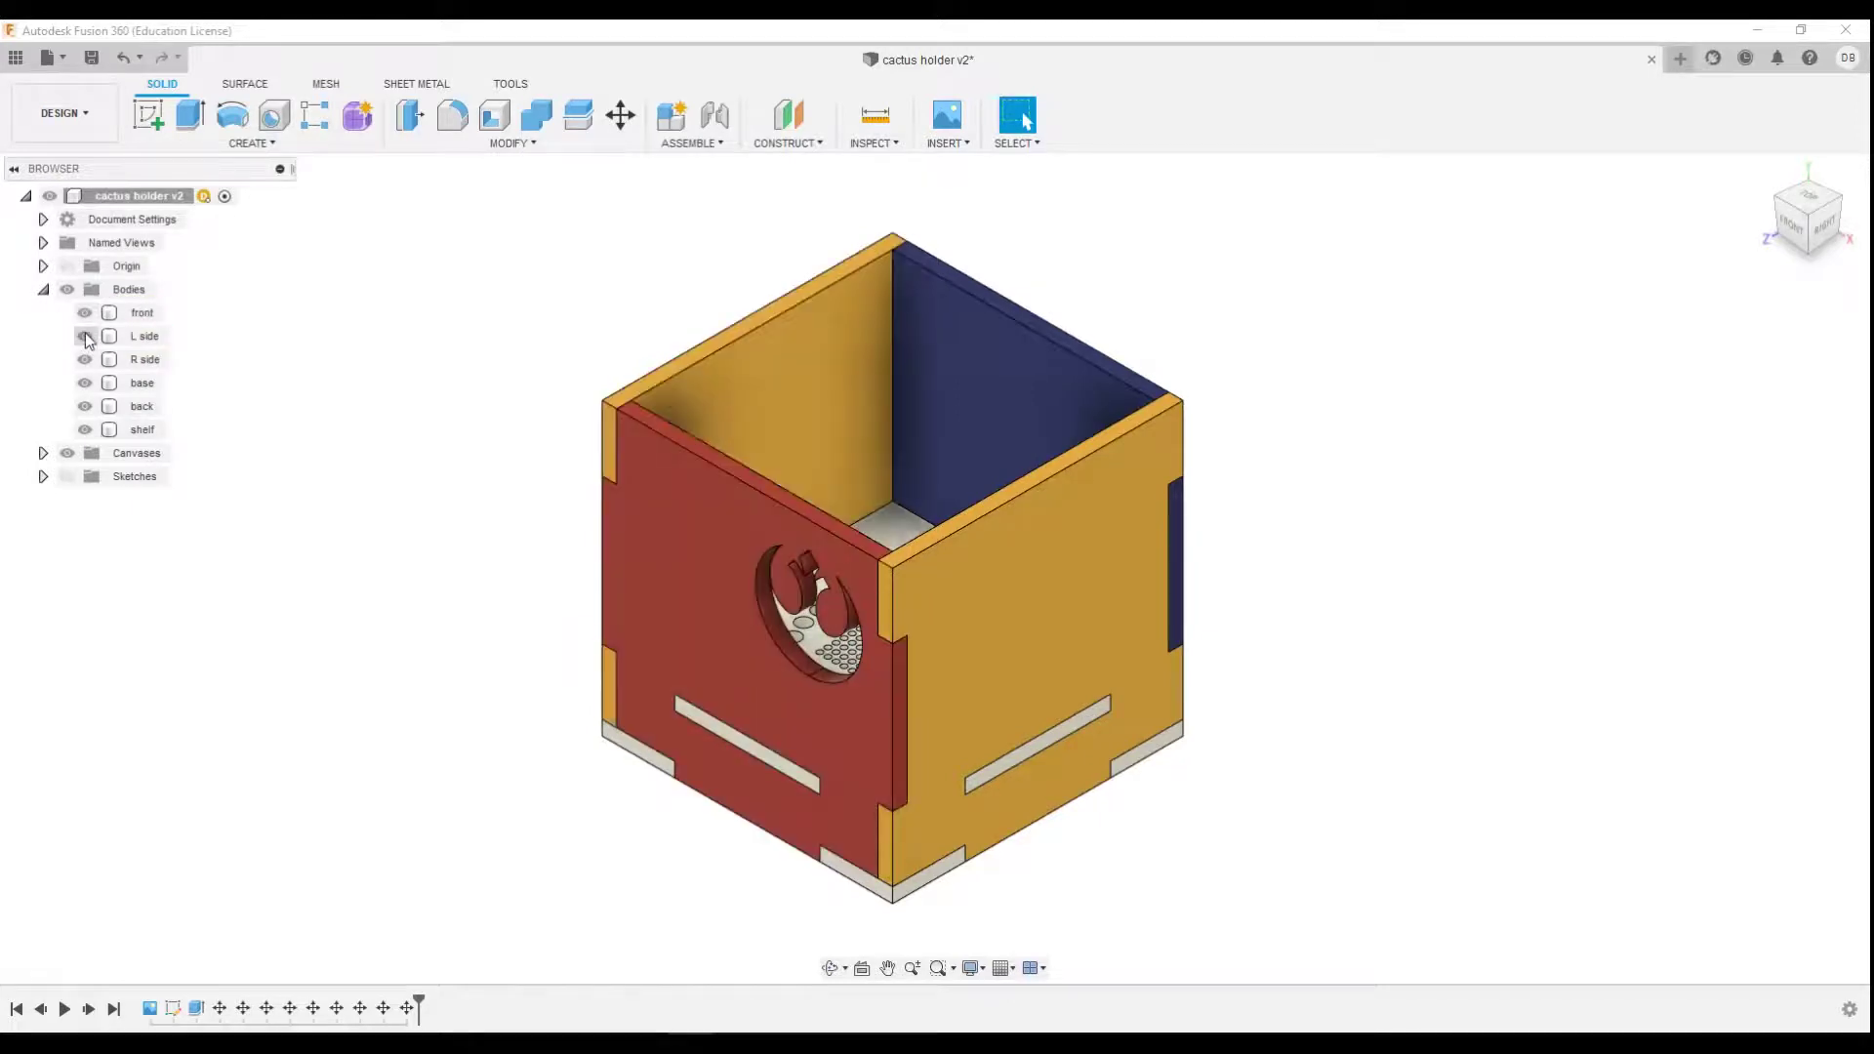
Collapse Bodies, expand Canvases and hide the Rebel_Alliance_logo.svg canvas
right_click(143, 337)
click(347, 258)
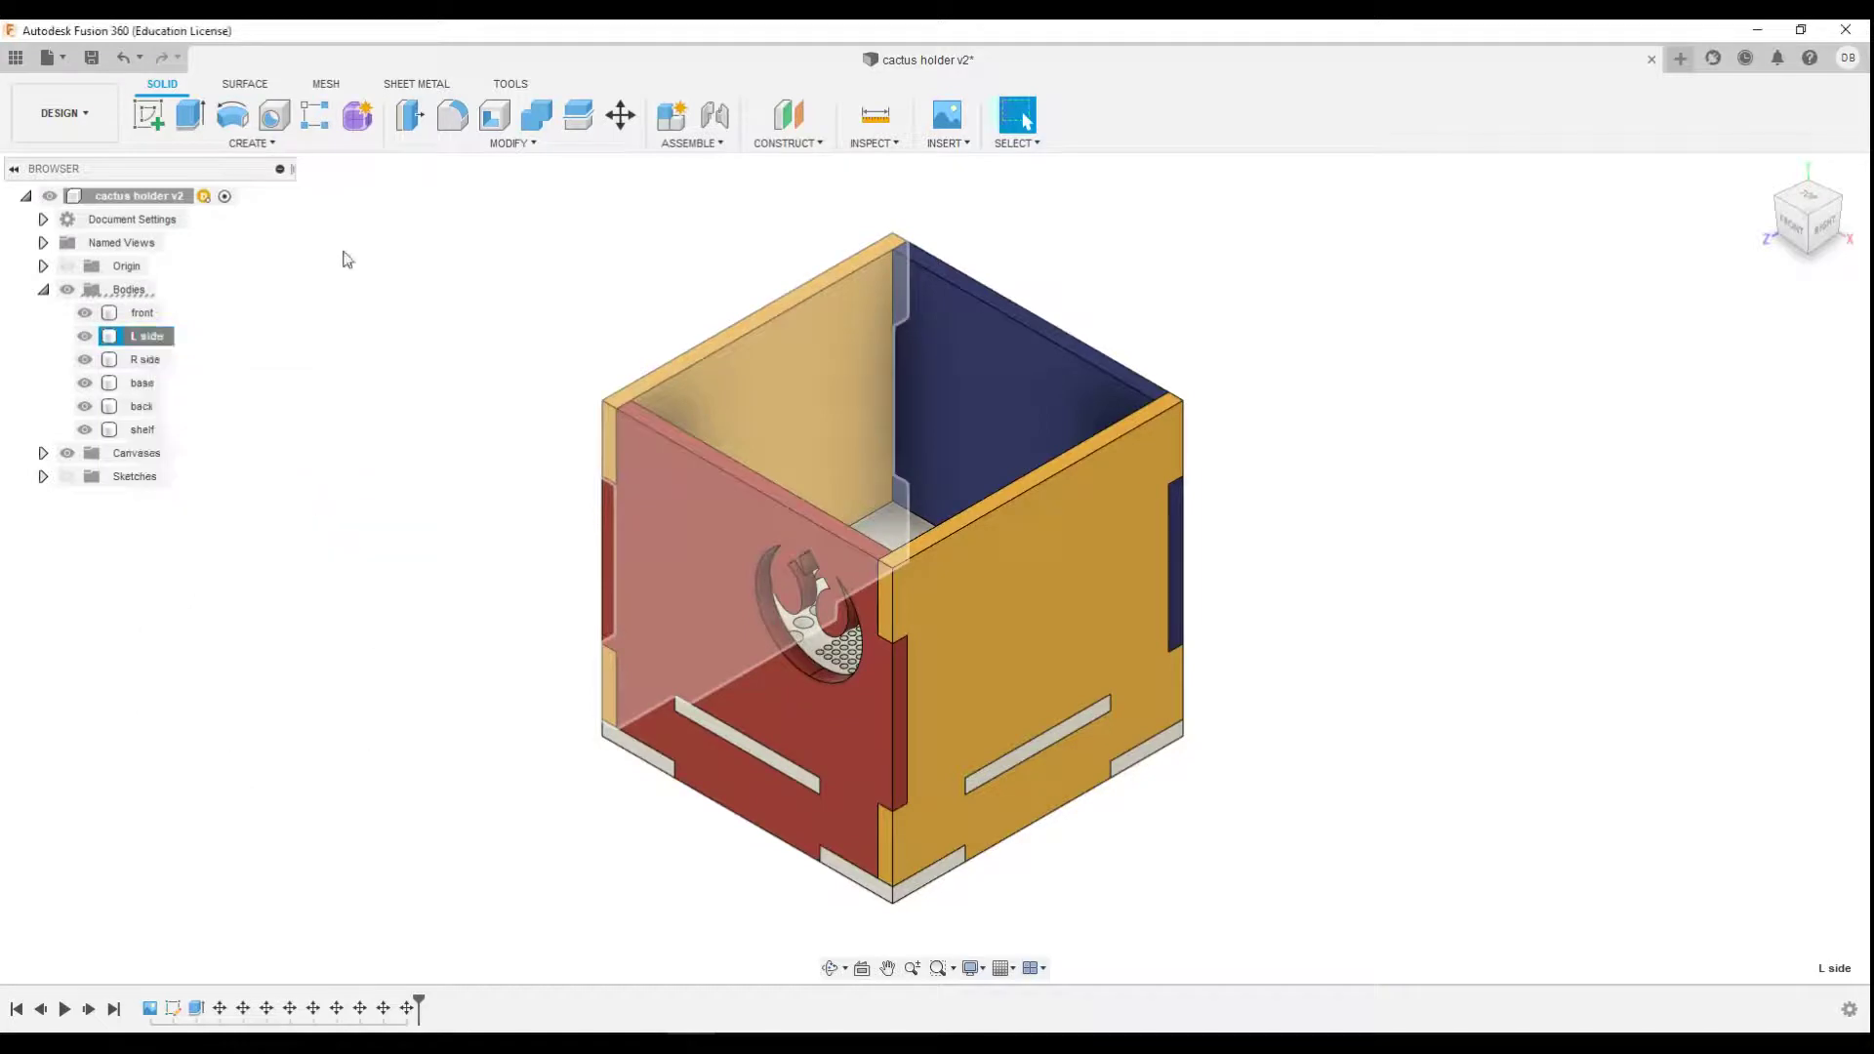
click(43, 289)
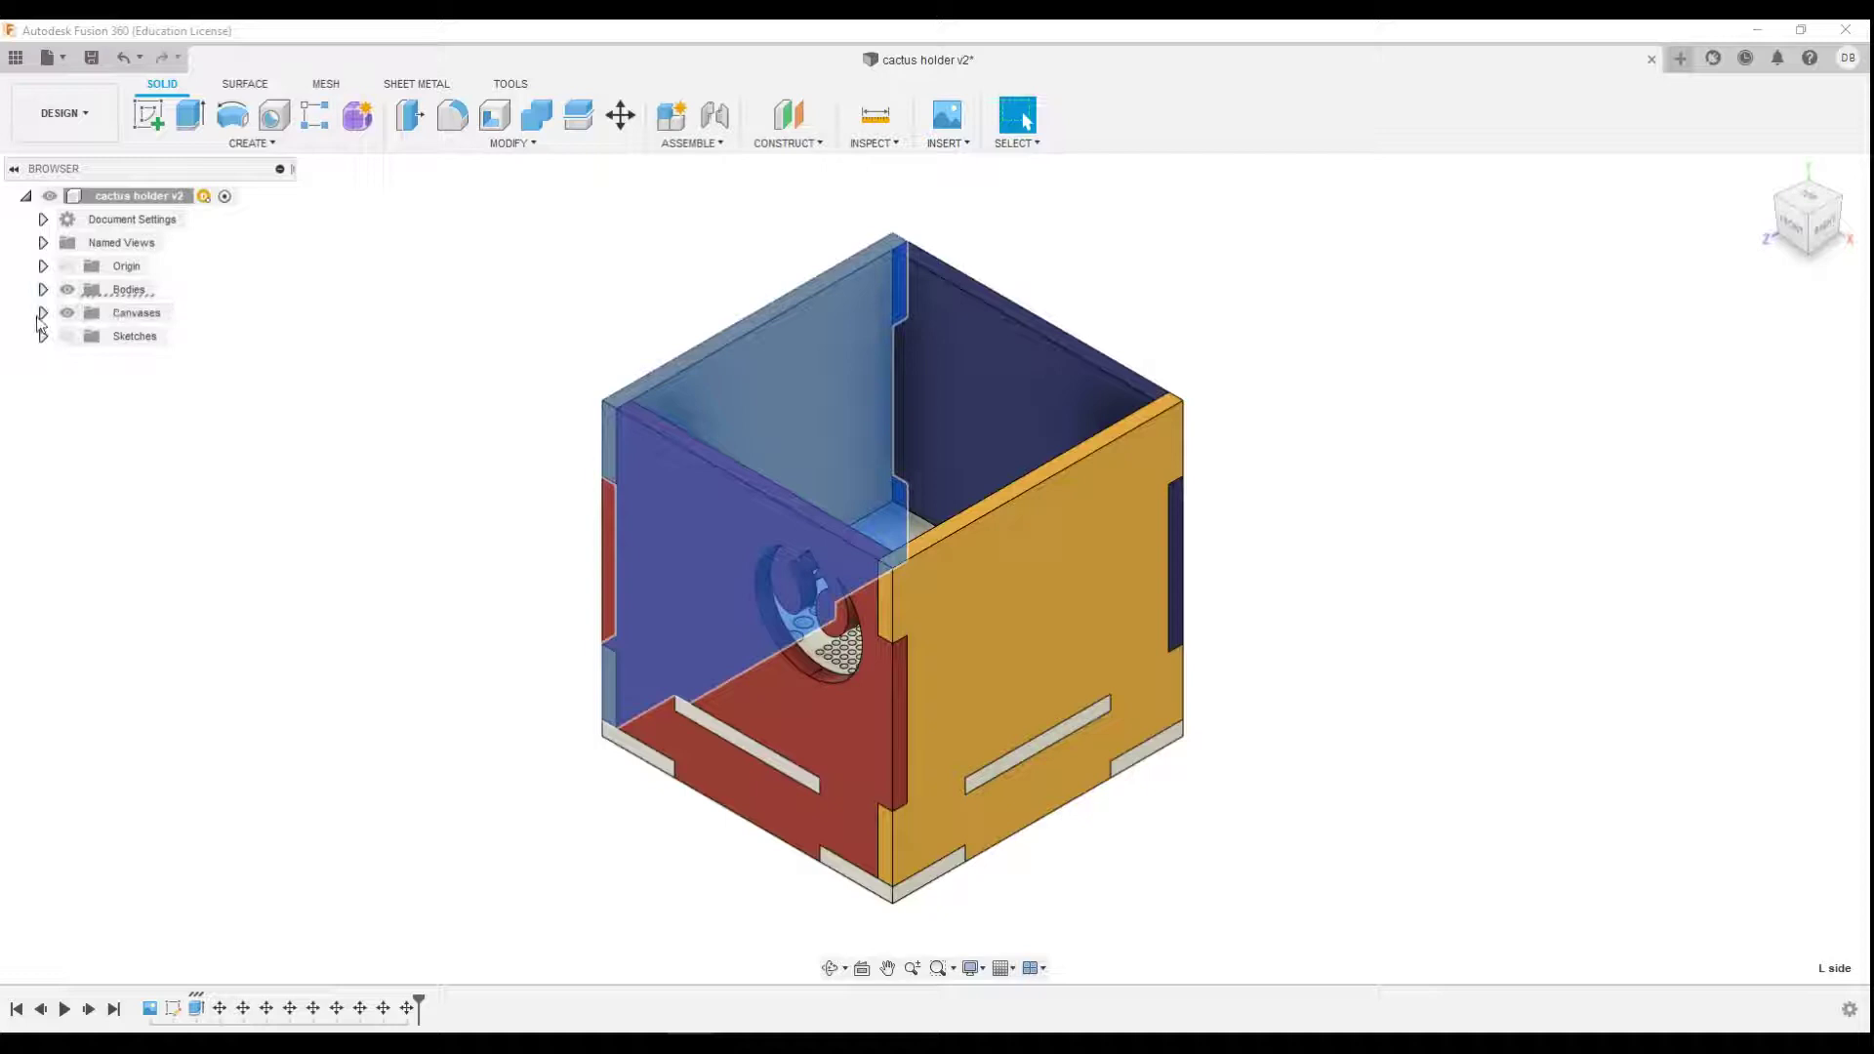
click(42, 313)
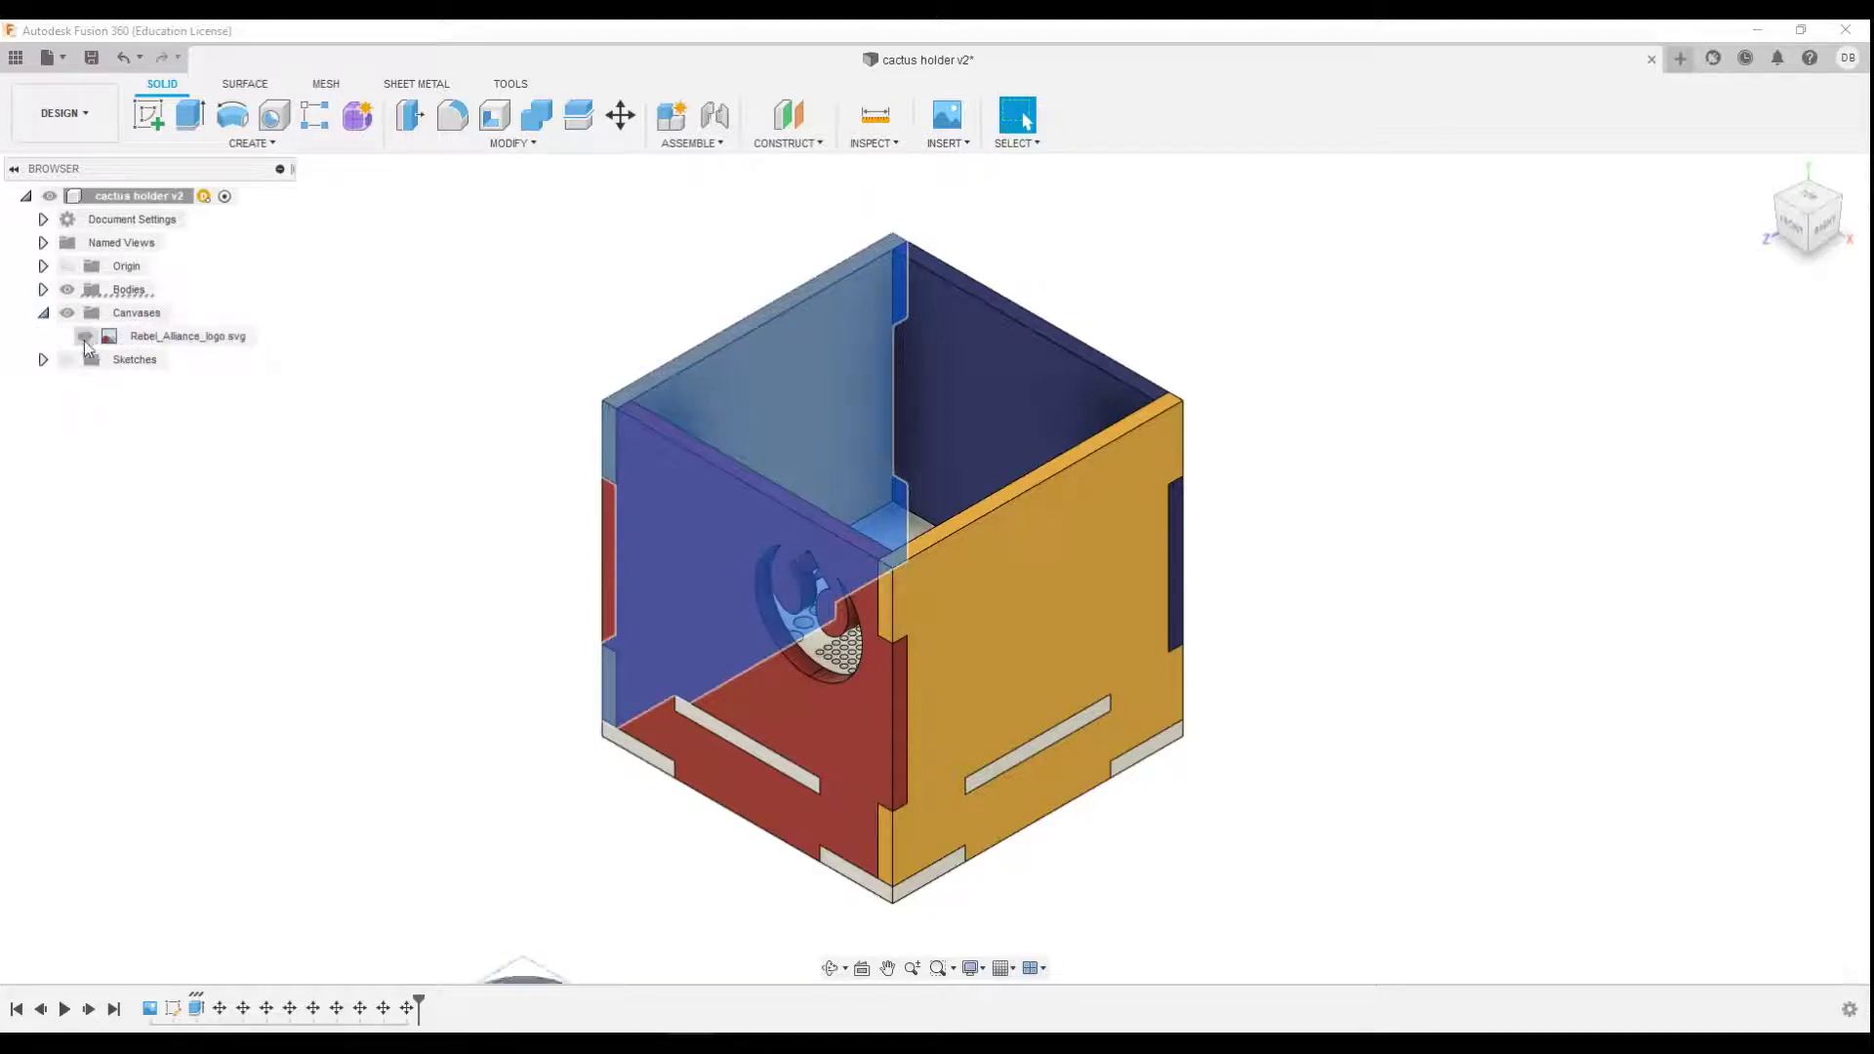
scroll(454, 692, up, 3)
scroll(494, 760, down, 4)
middle_drag(494, 759, 478, 497)
click(95, 337)
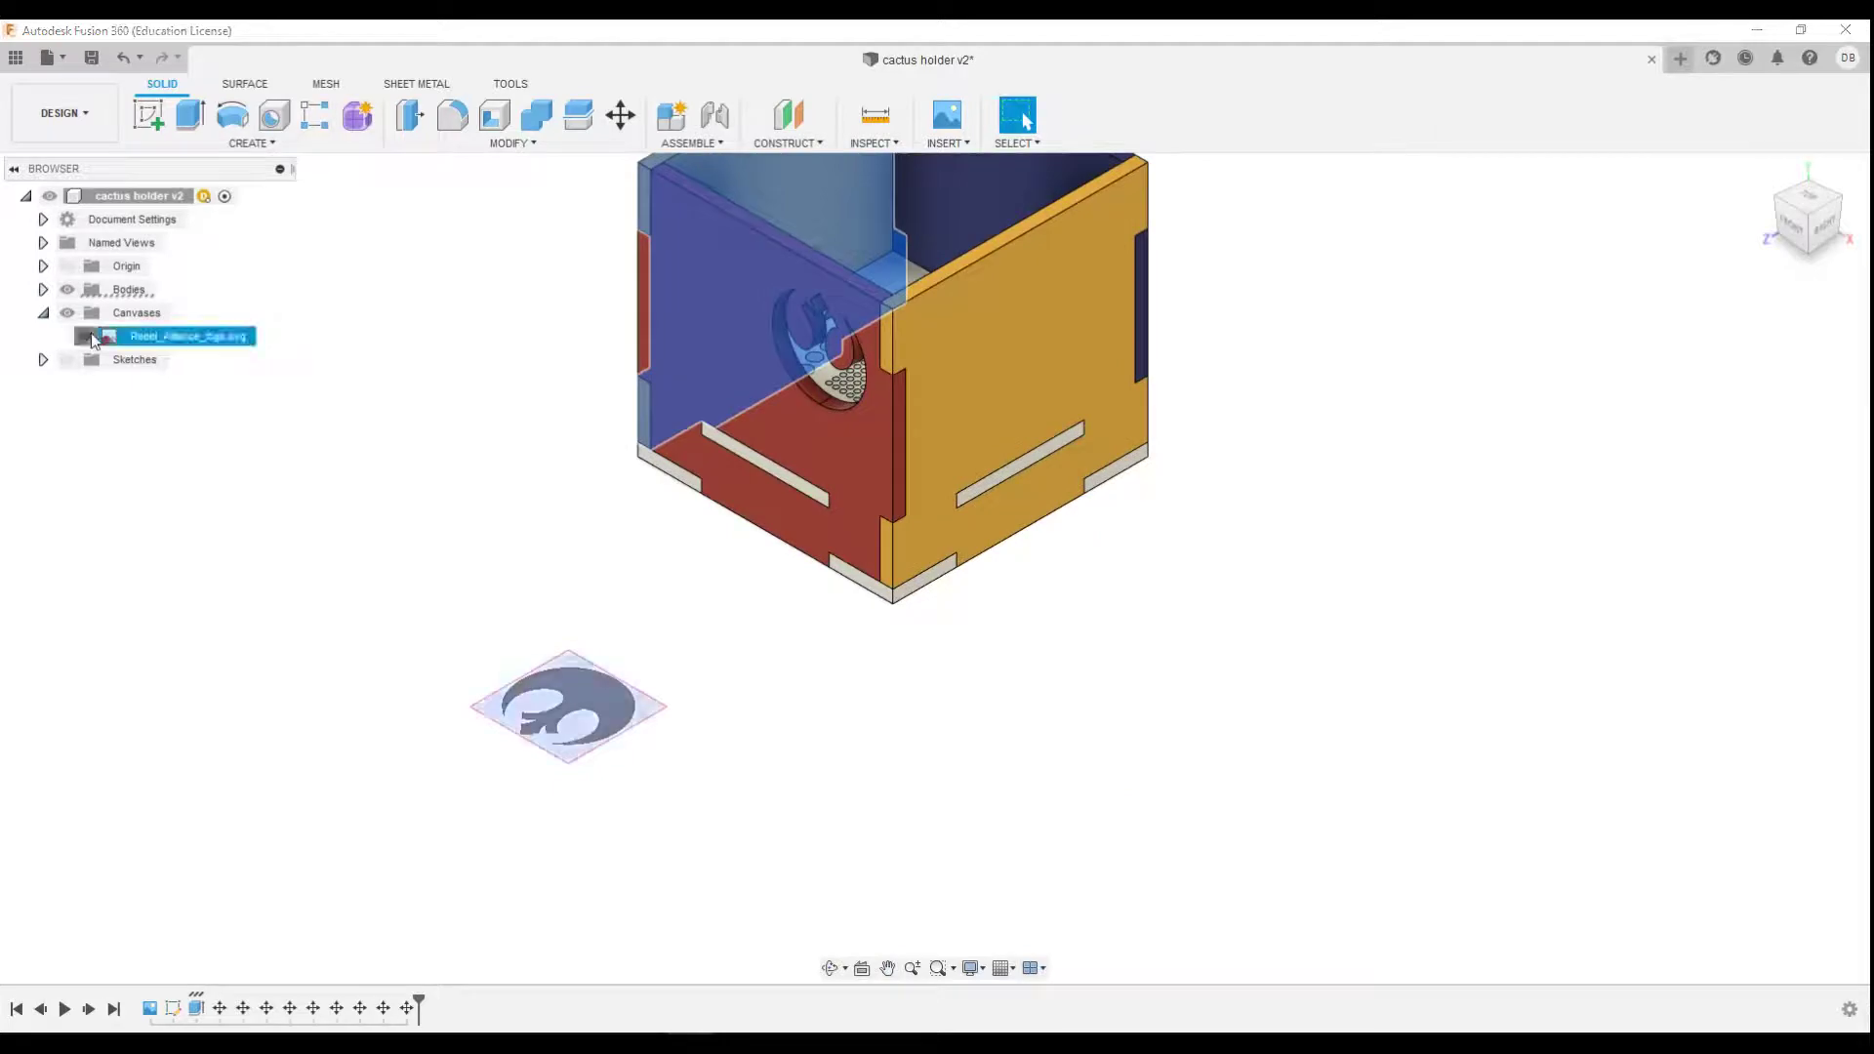
click(87, 337)
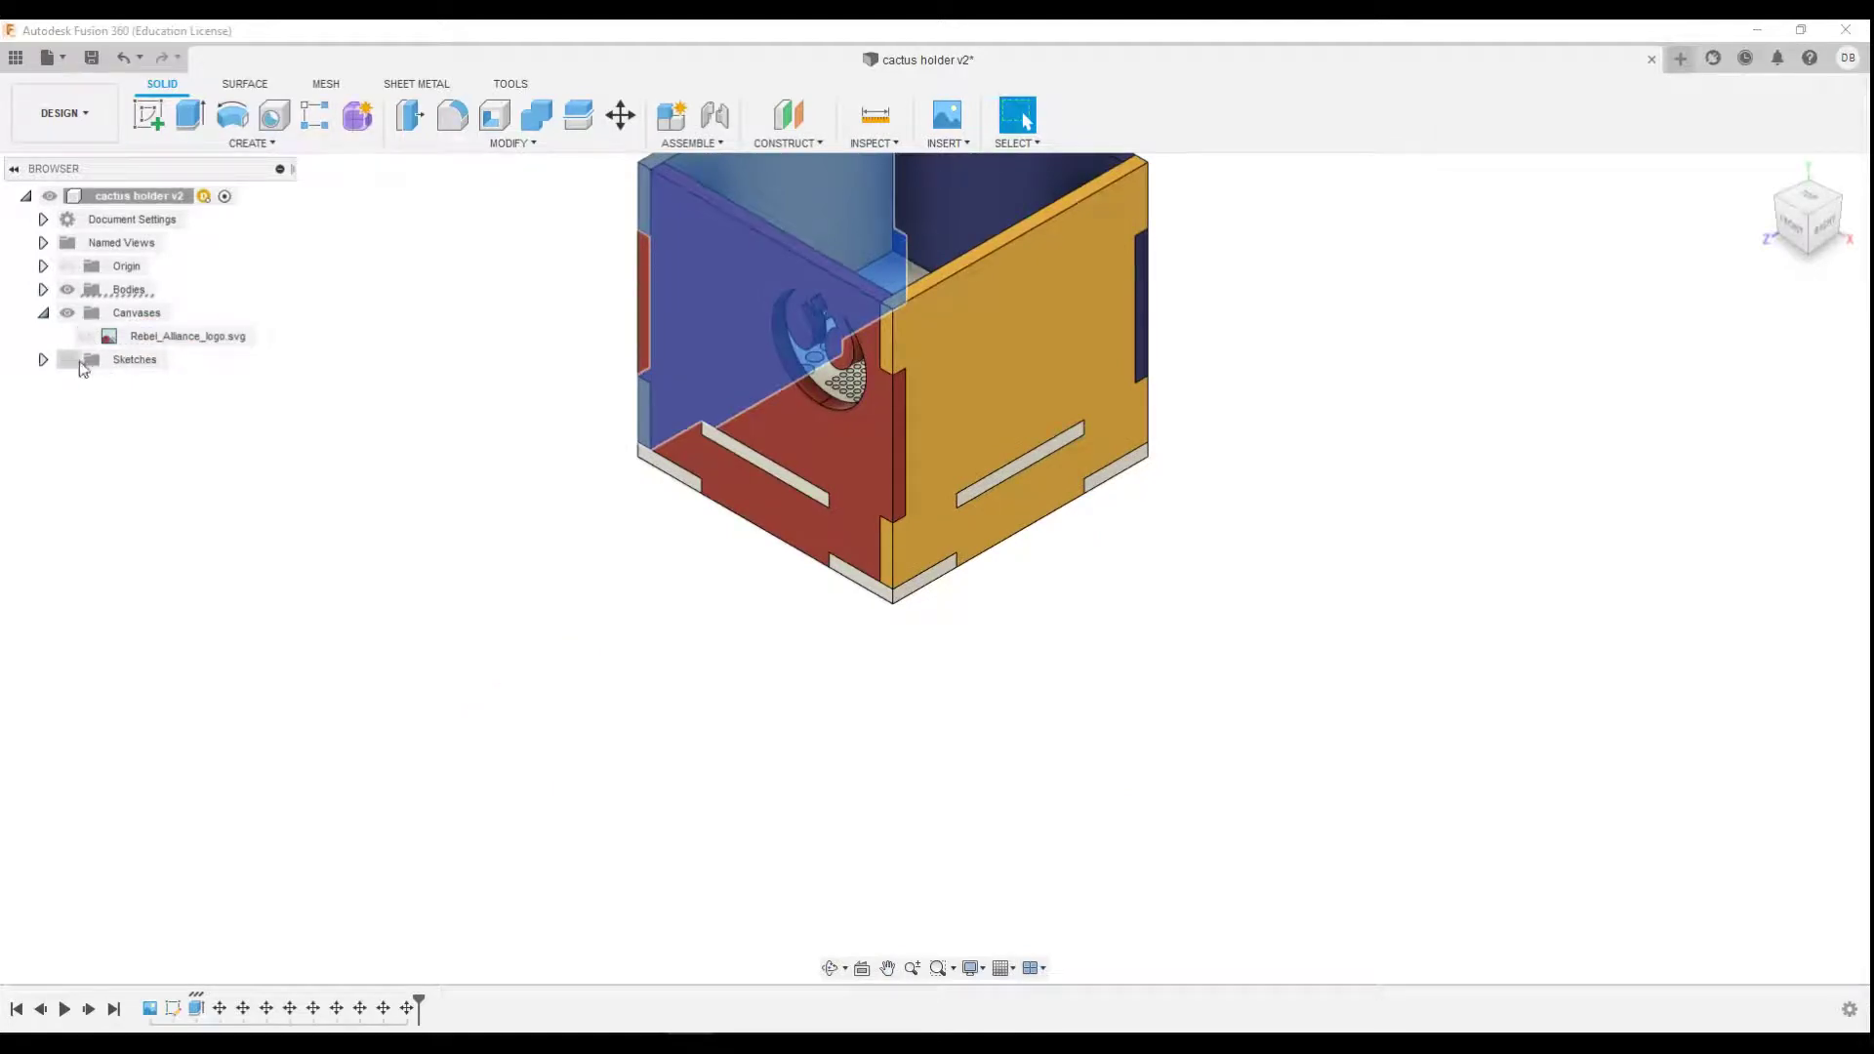
Show the flat panel sketches and hide all the box bodies
click(67, 359)
scroll(385, 577, up, 3)
scroll(377, 573, down, 5)
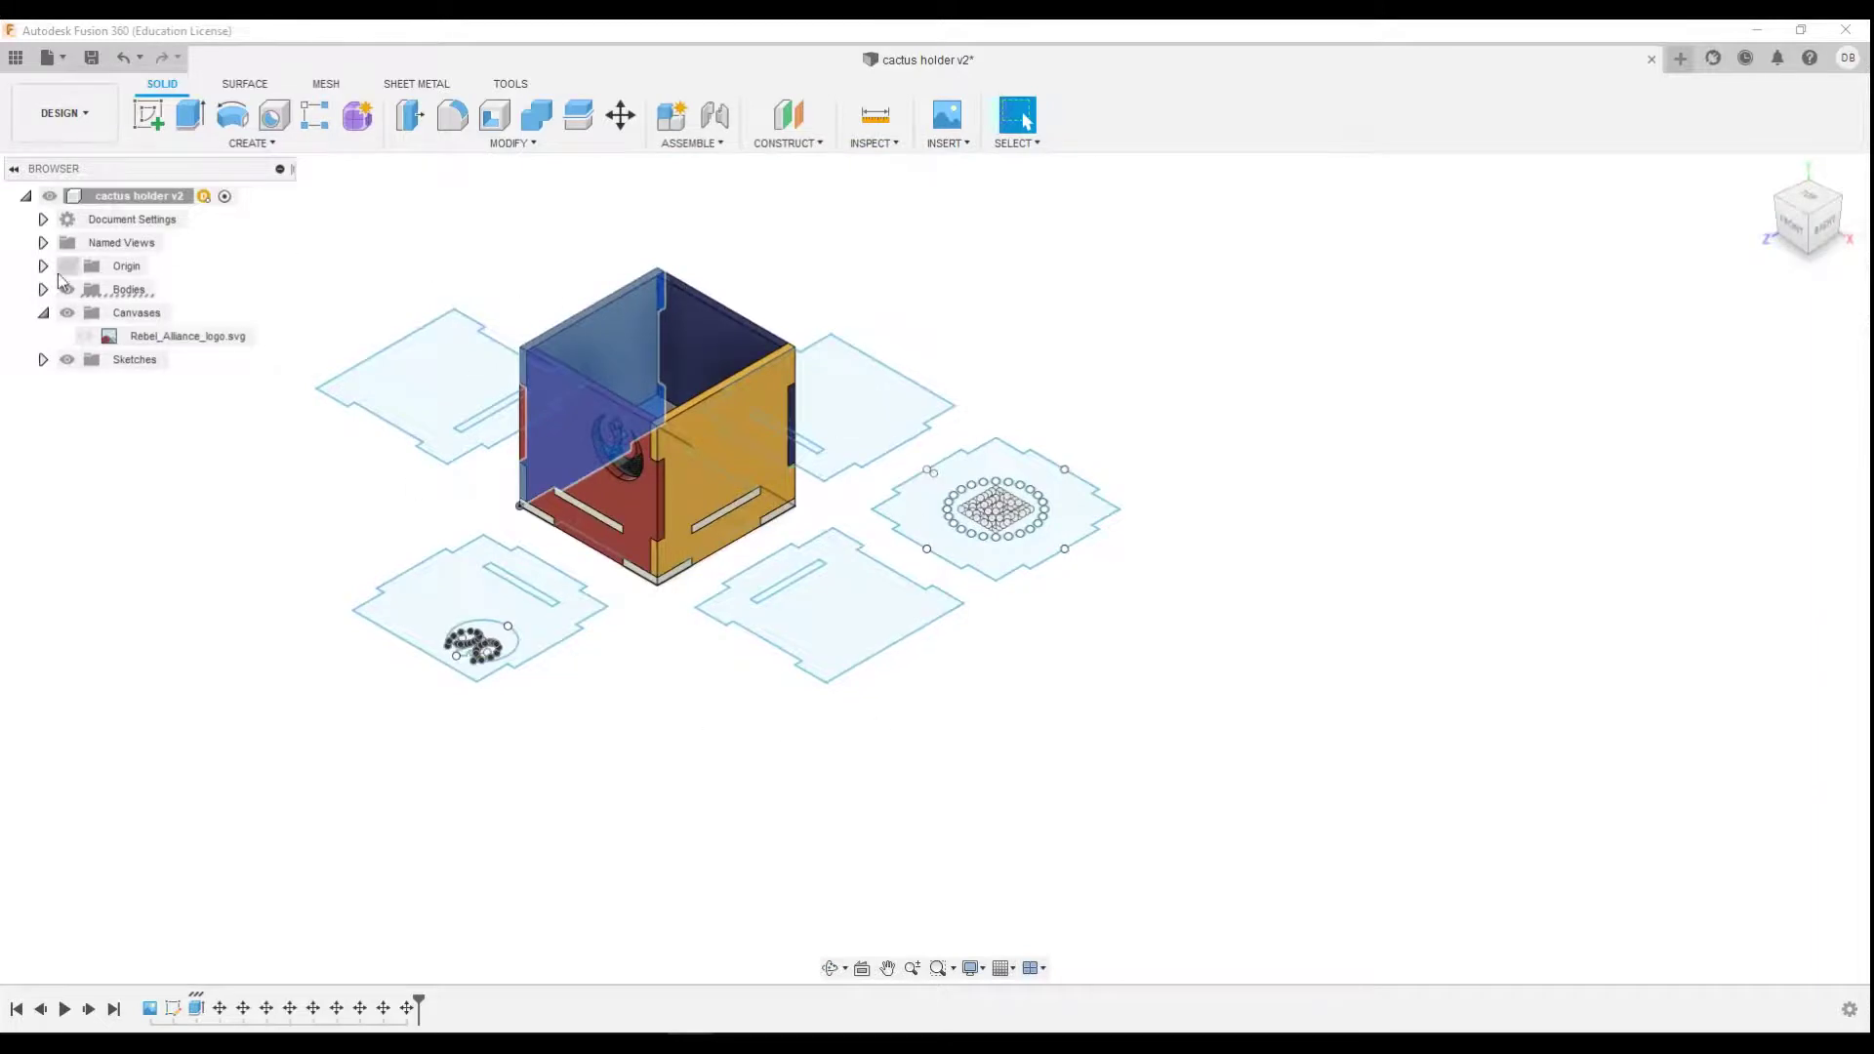
click(67, 289)
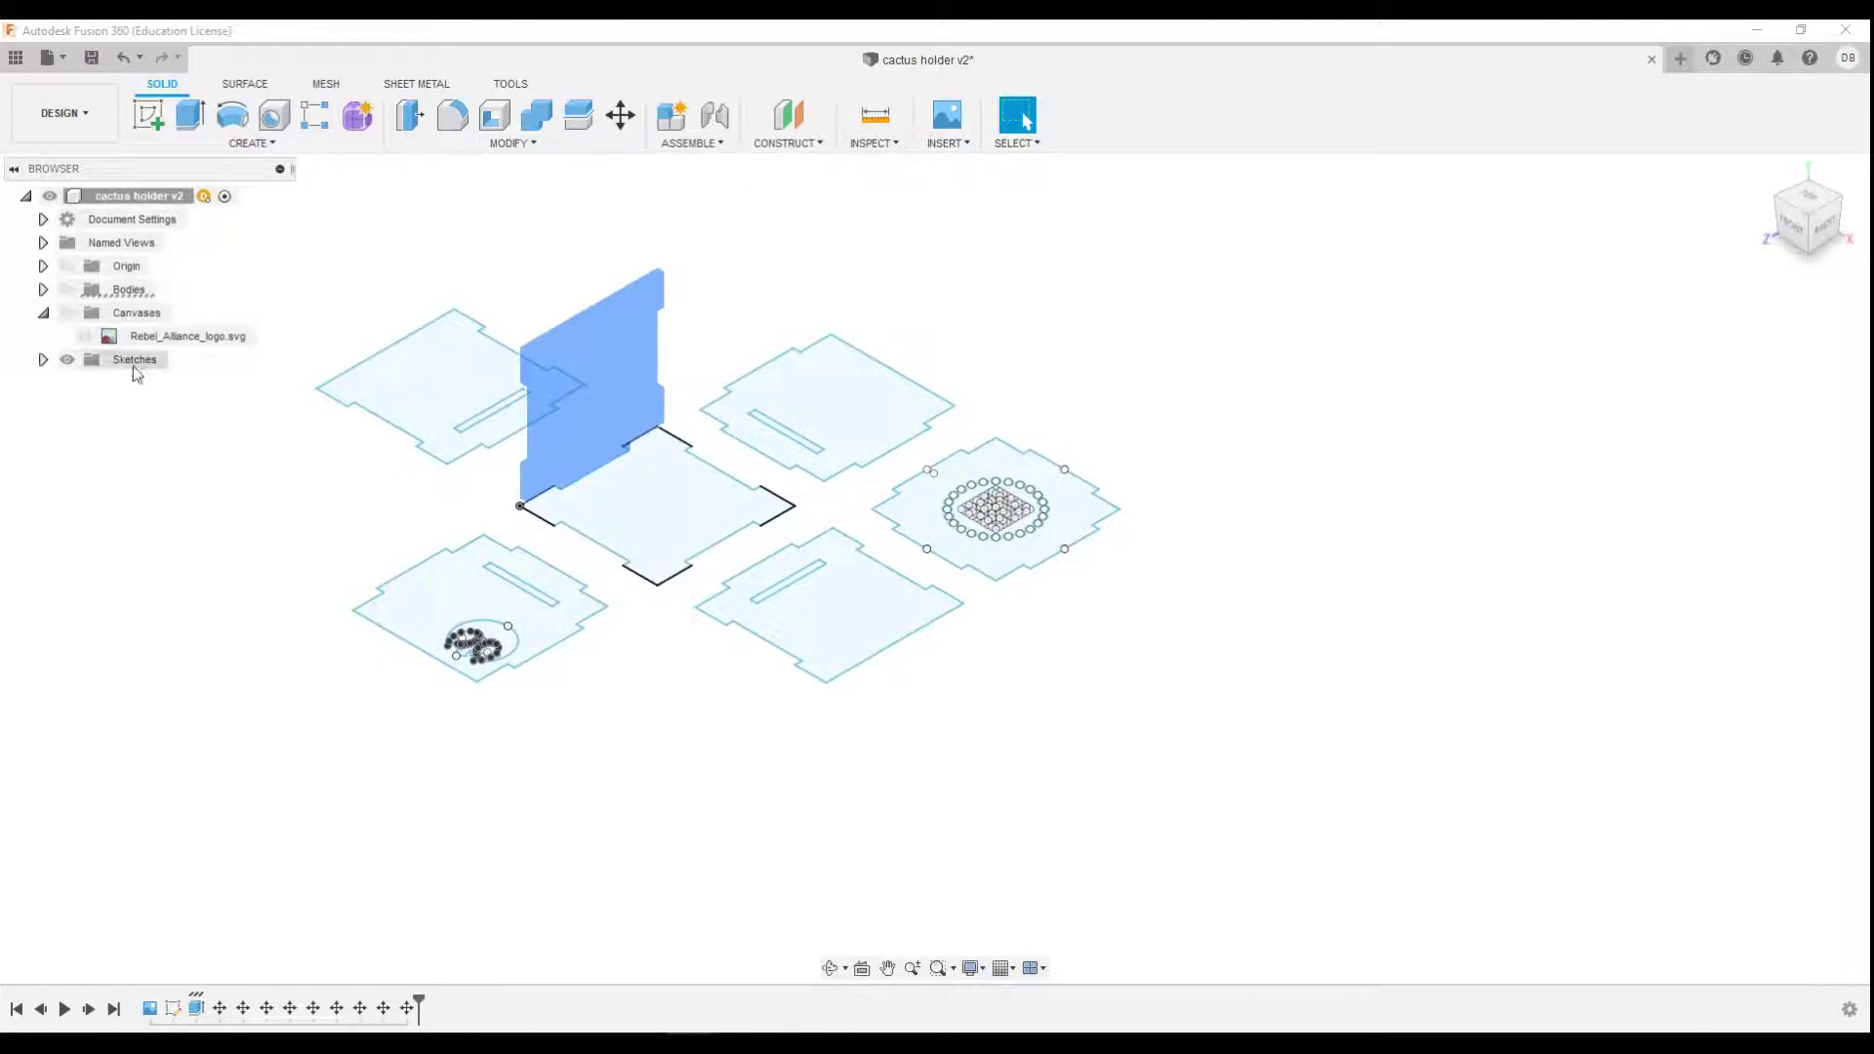
Make the box bodies and the Rebel_Alliance_logo.svg canvas visible again
click(80, 291)
click(66, 289)
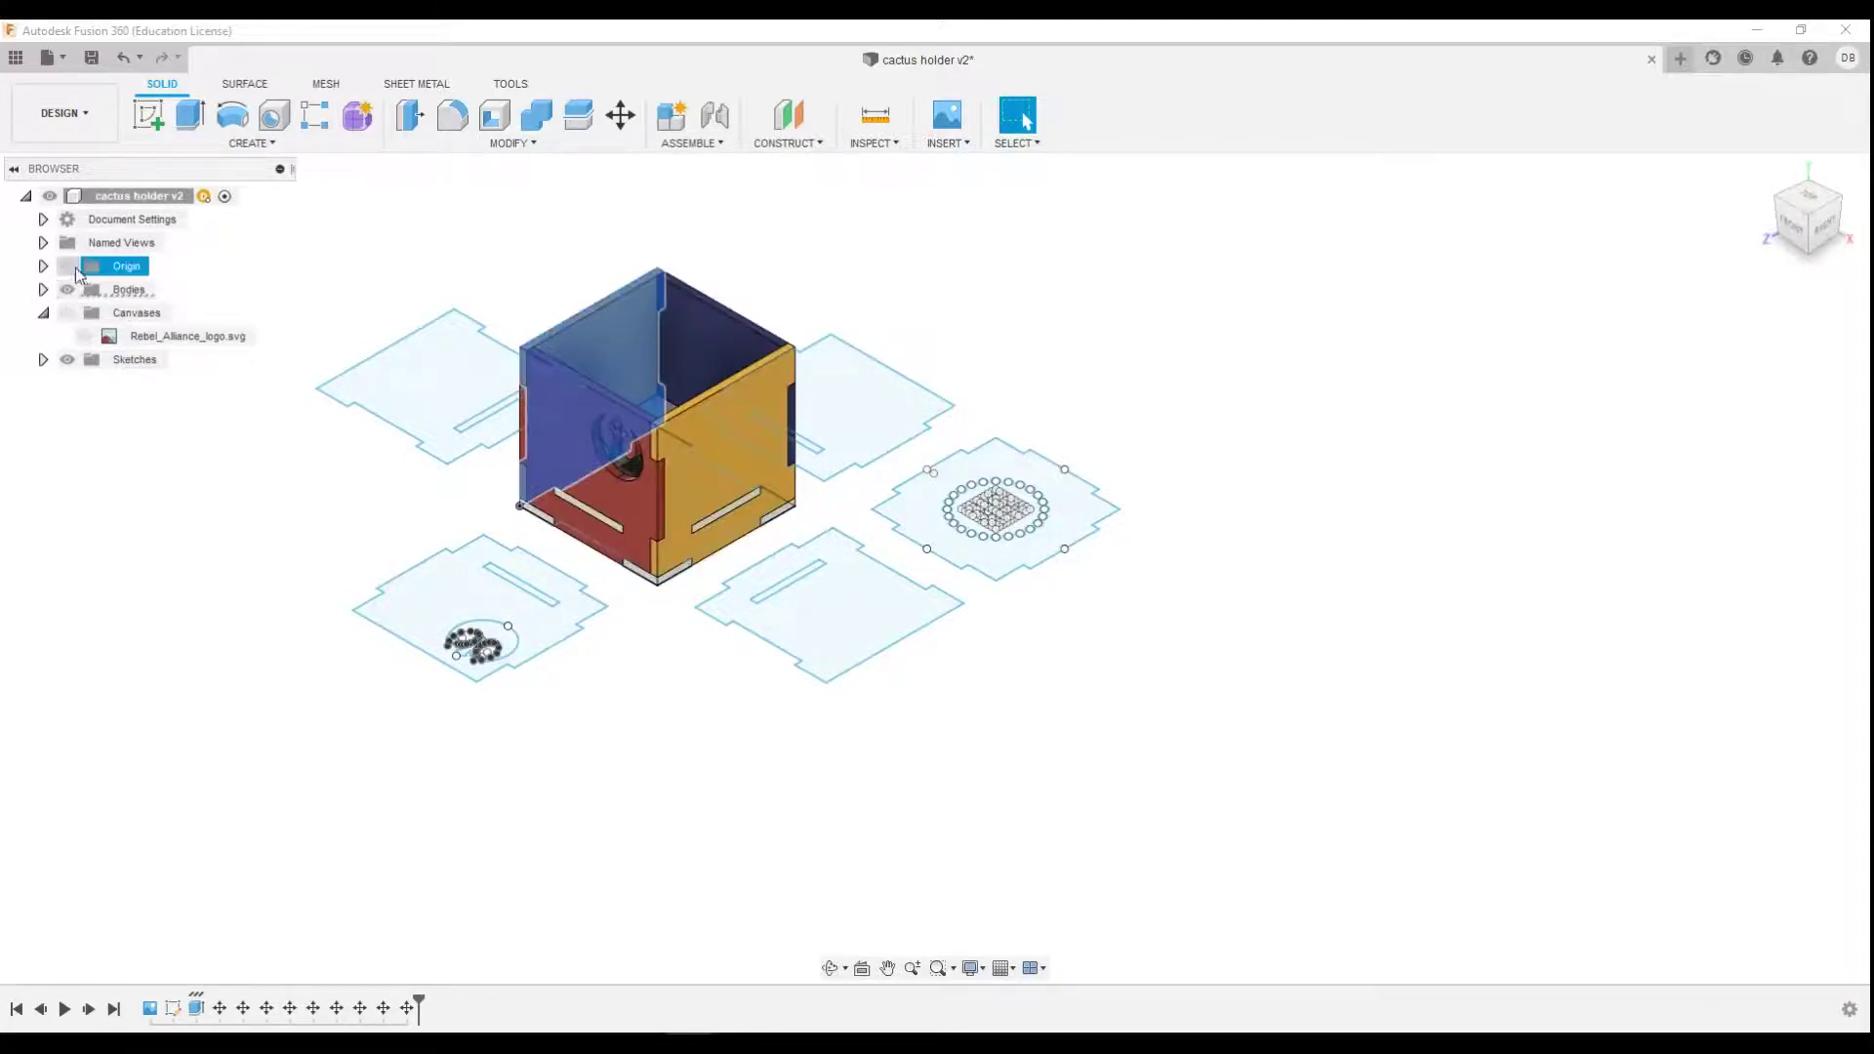
click(85, 336)
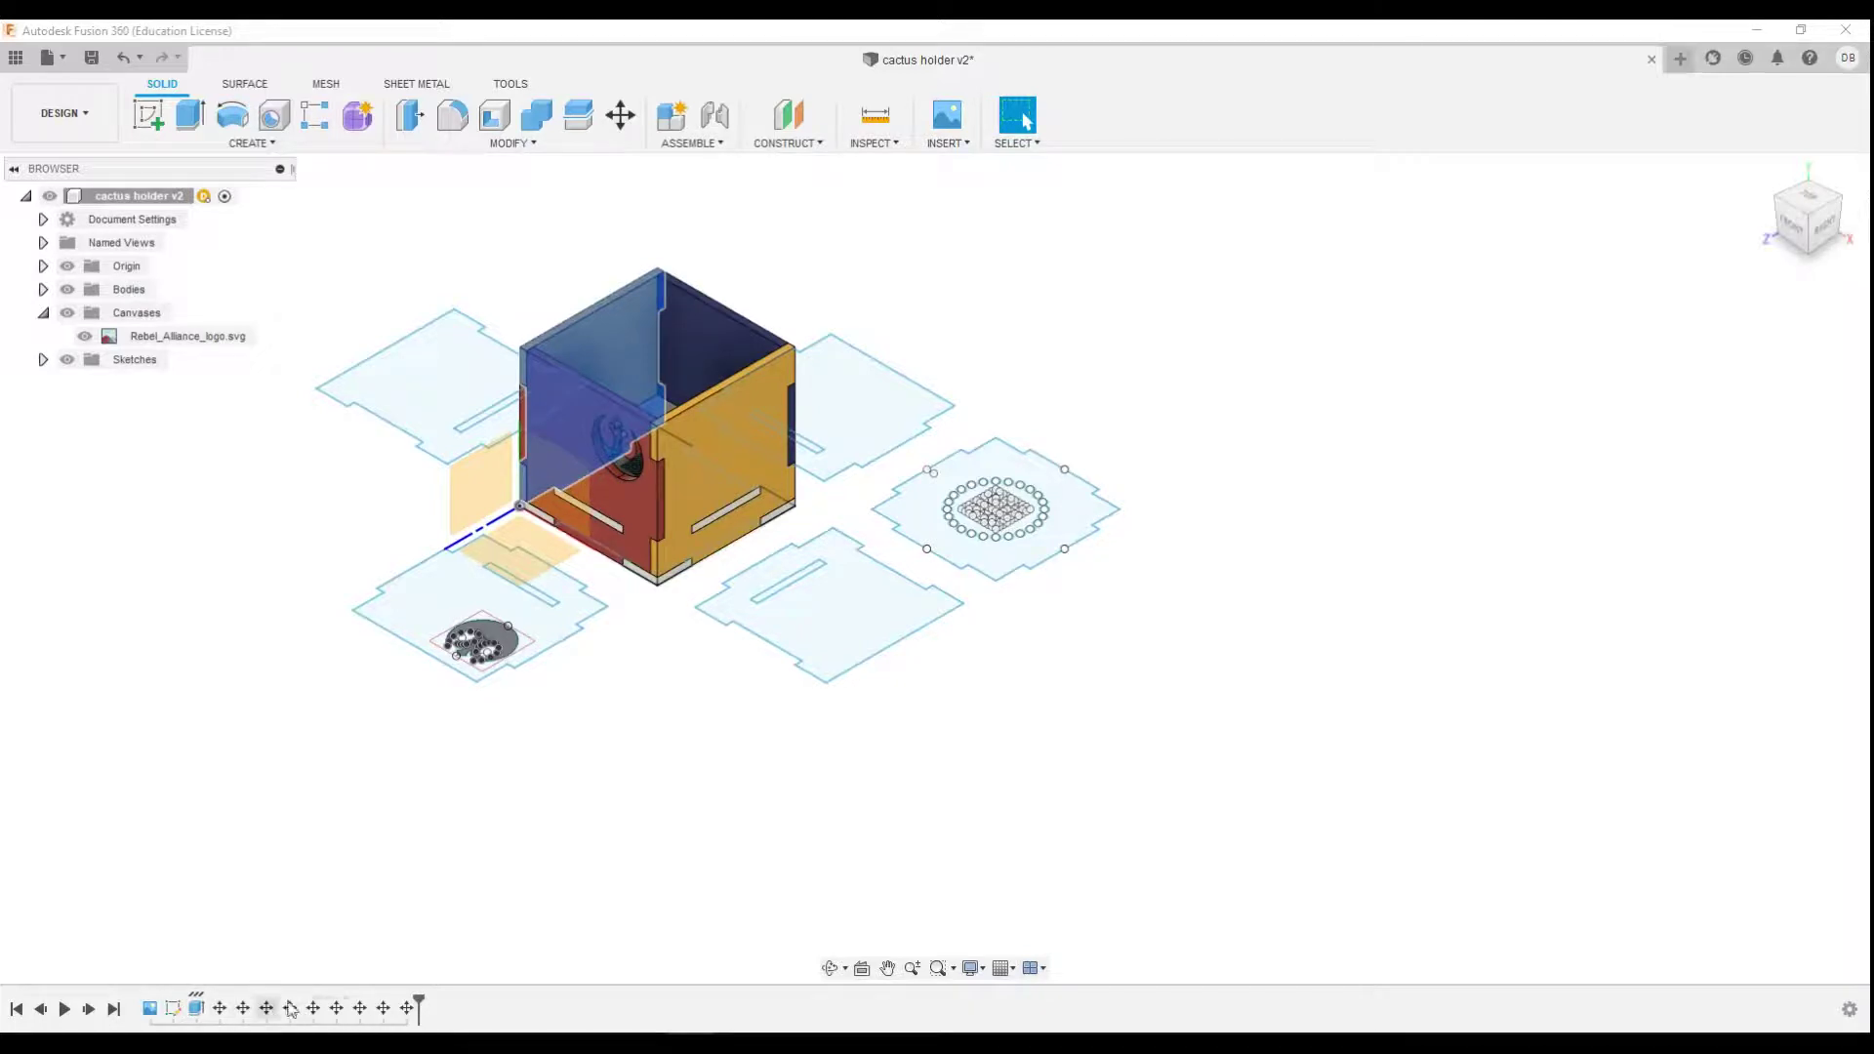
Roll the timeline back to after Move2 and forward to the end, then inspect Move1's options without editing
drag(418, 998, 244, 1008)
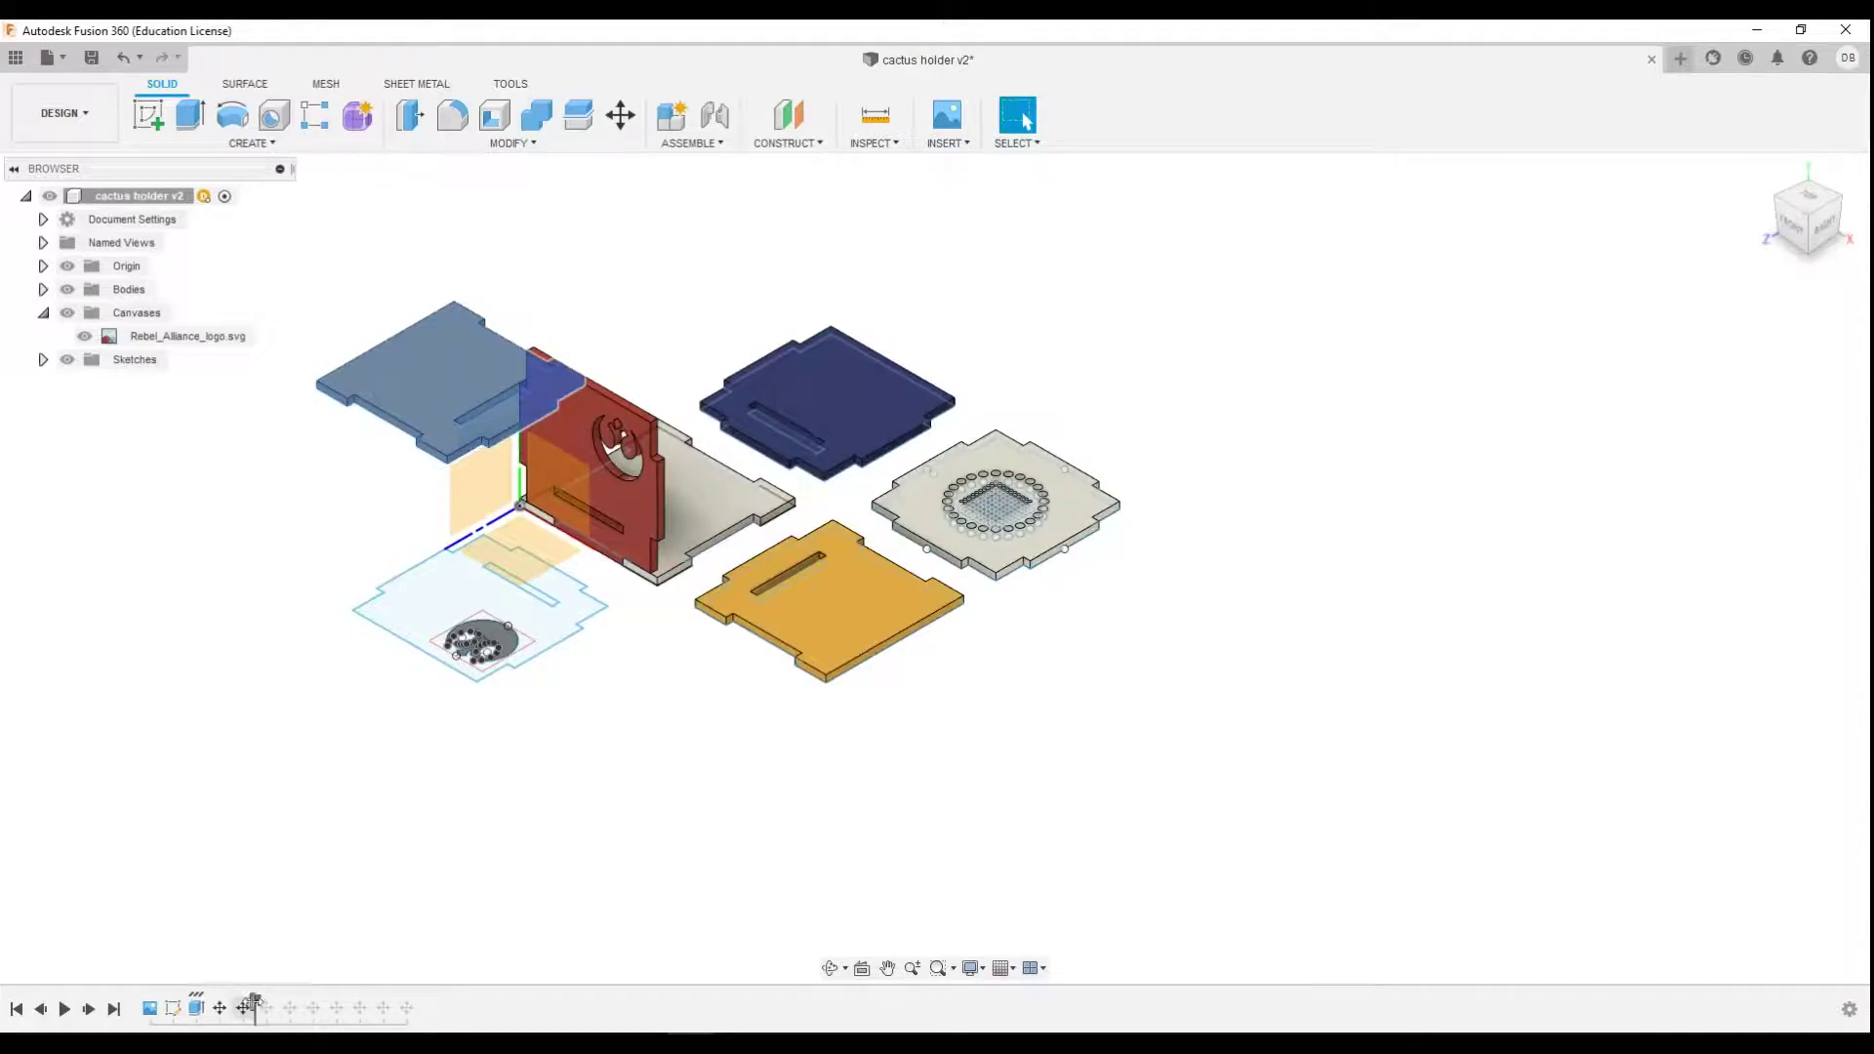
drag(252, 1000, 419, 1005)
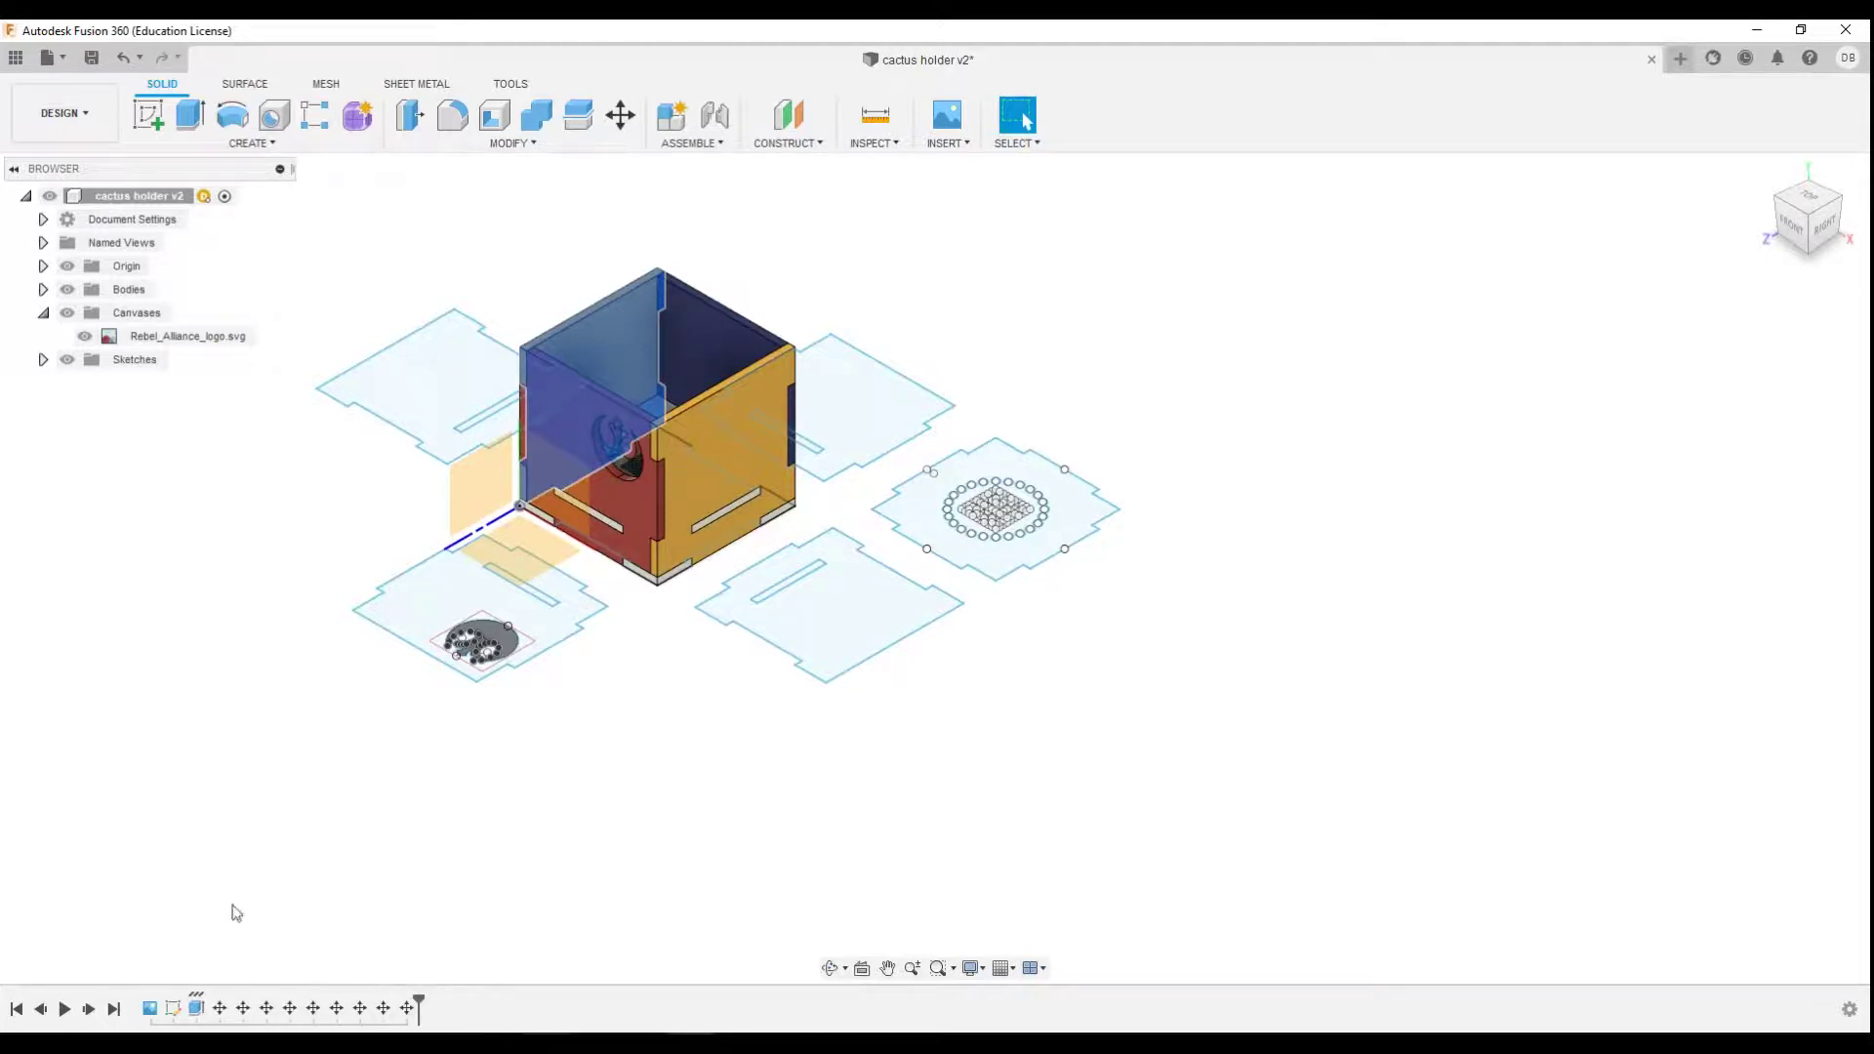
right_click(221, 1010)
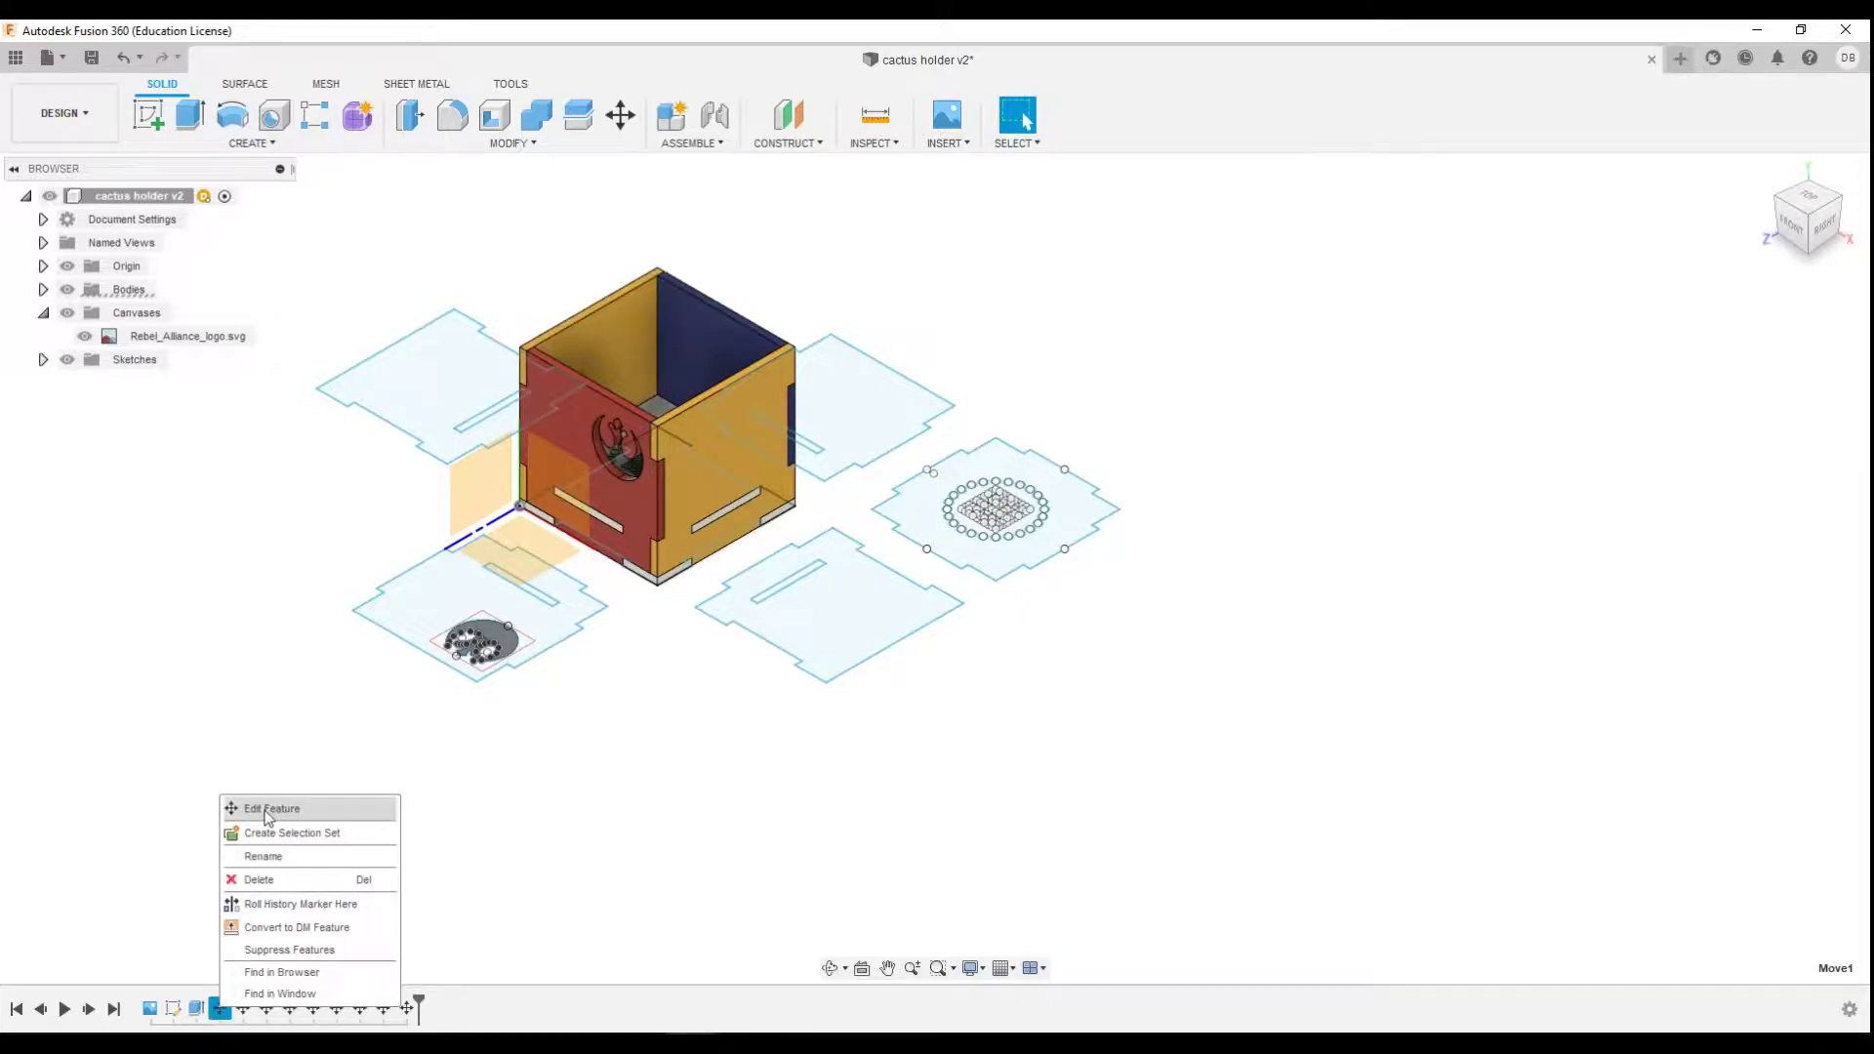
click(789, 828)
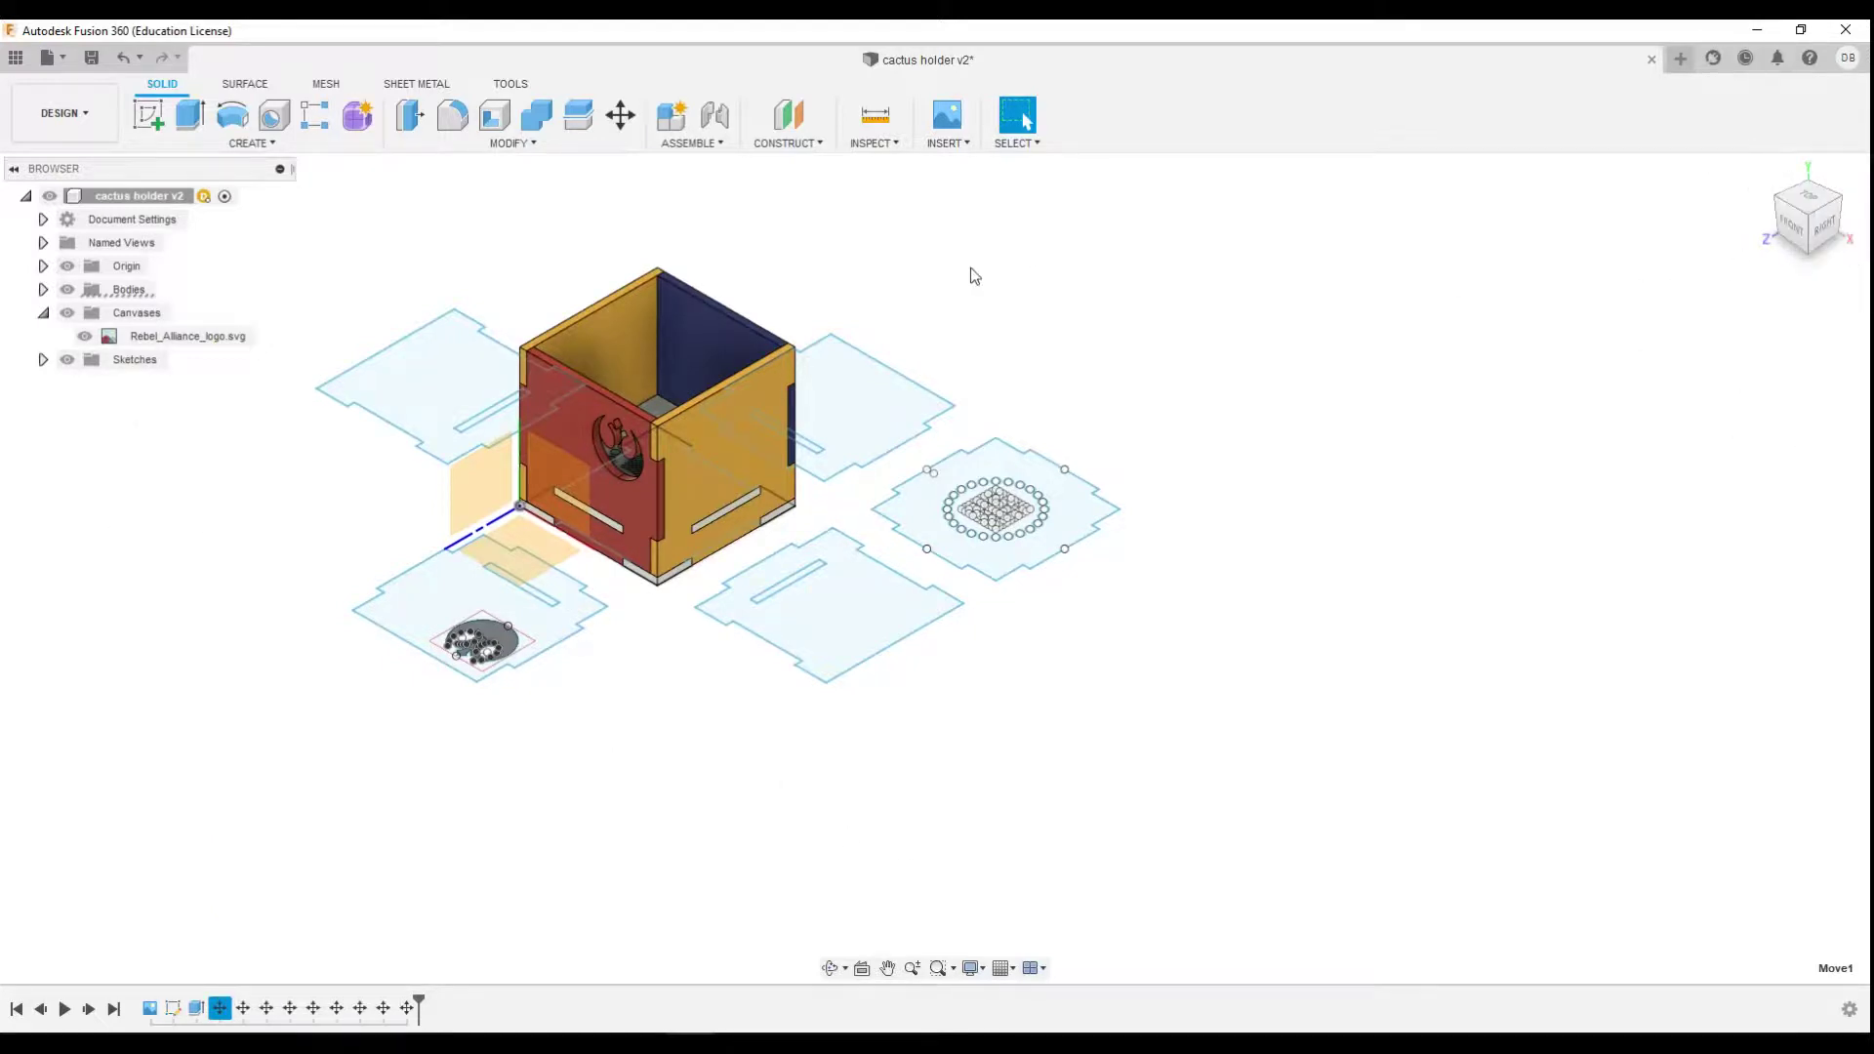
Pan and zoom the model, then view it from the Front and Top
middle_drag(970, 276, 1226, 384)
scroll(1226, 384, down, 2)
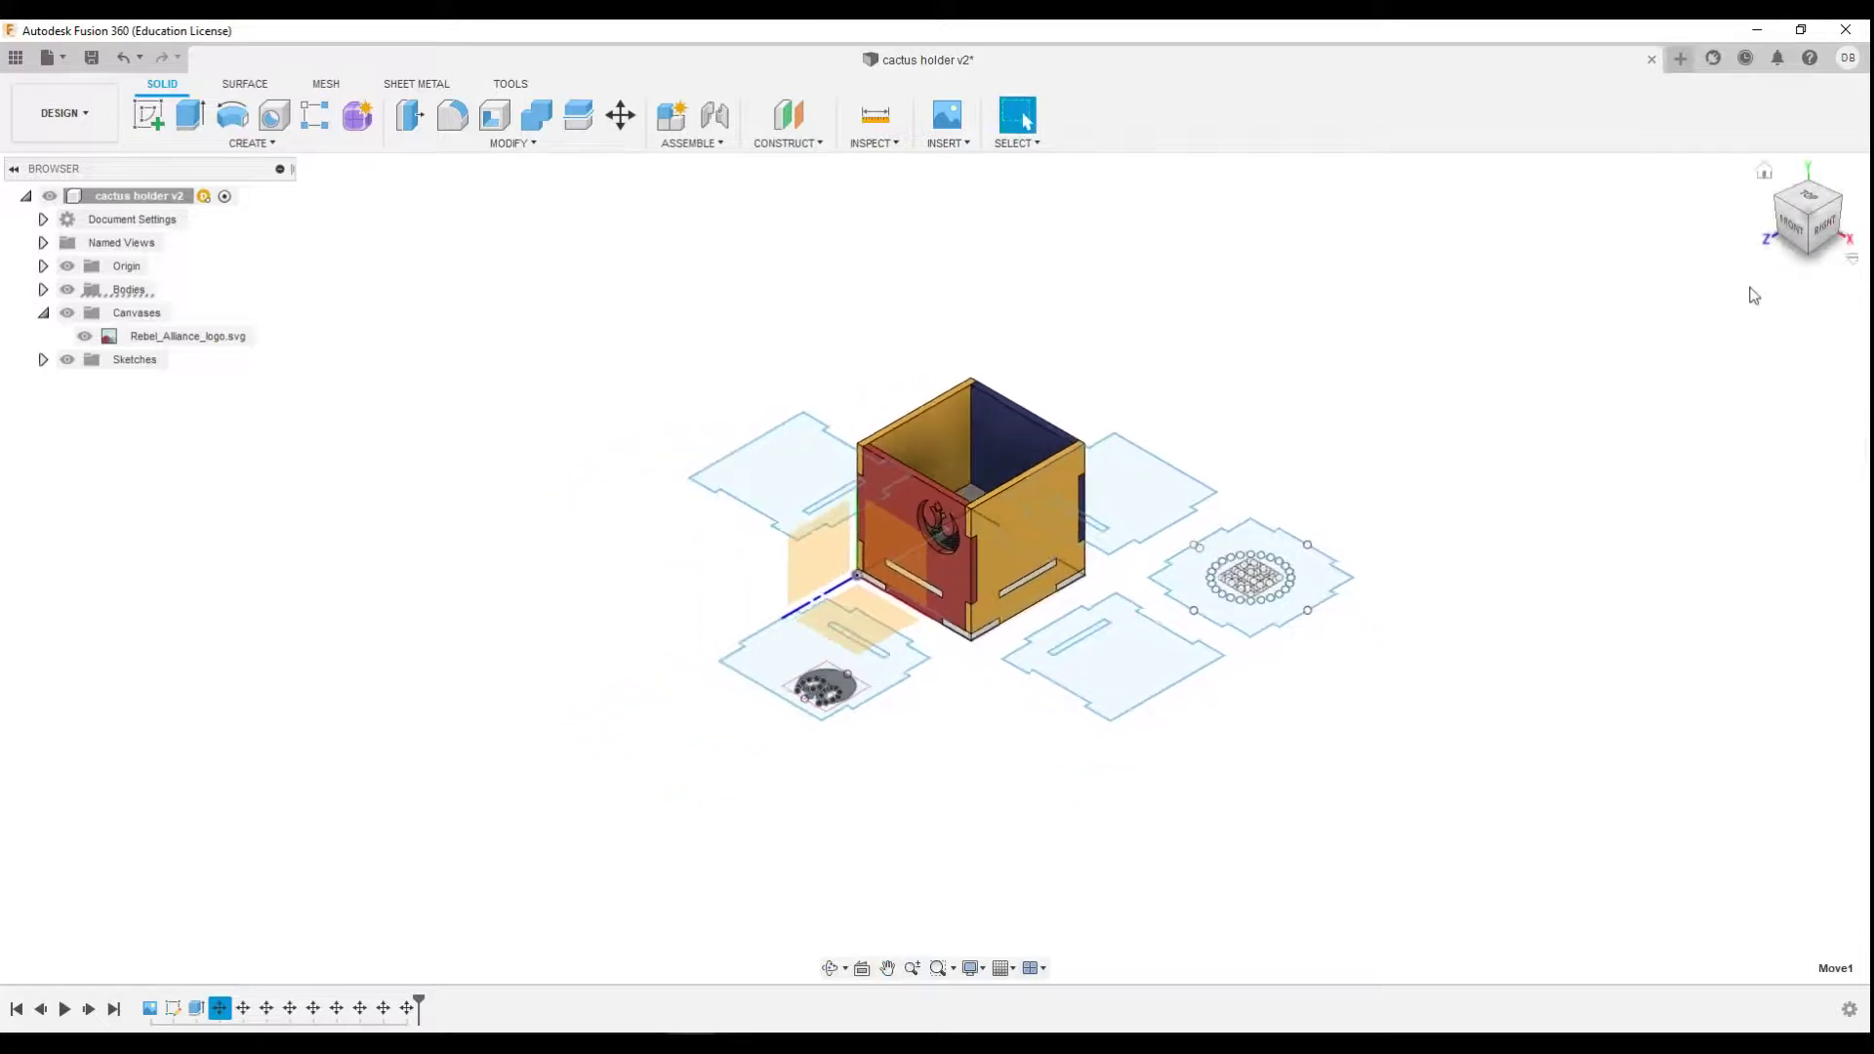
click(1791, 226)
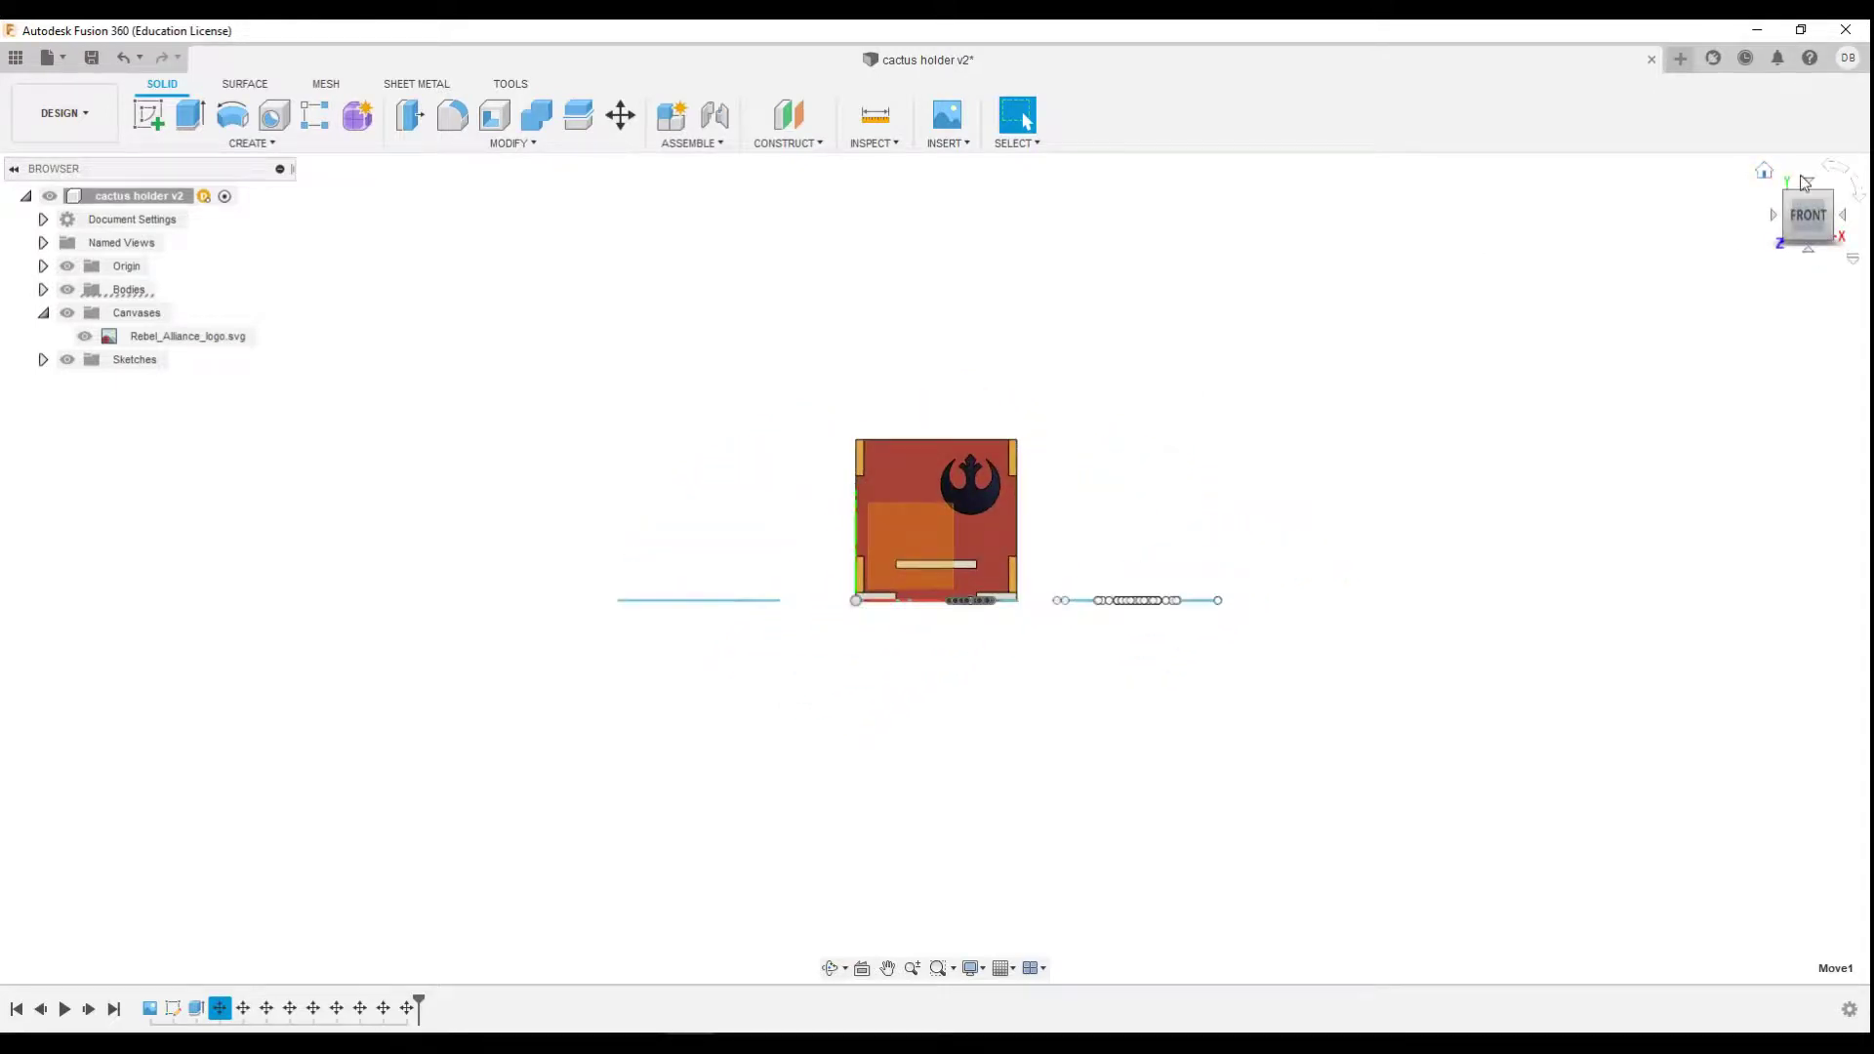
click(1808, 184)
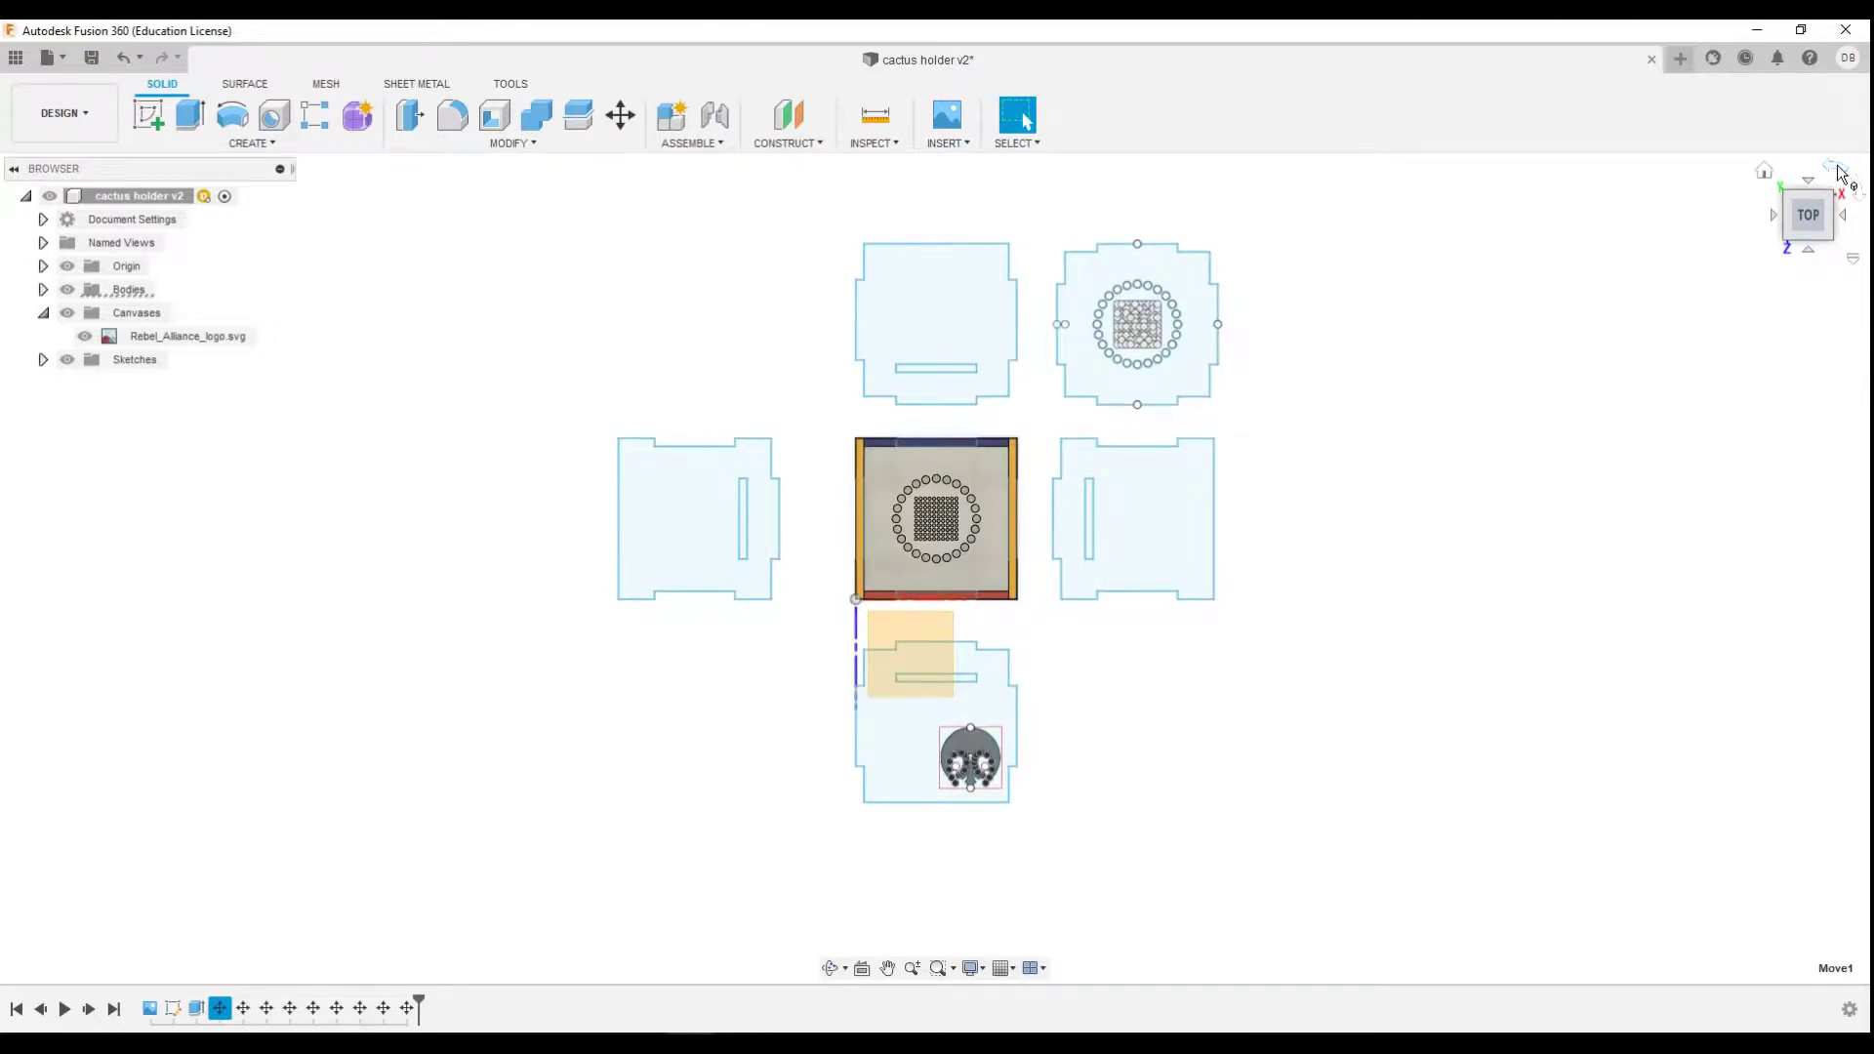
Rotate the top view in 90-degree turns, then return to the angled Home view
click(1838, 170)
click(1840, 171)
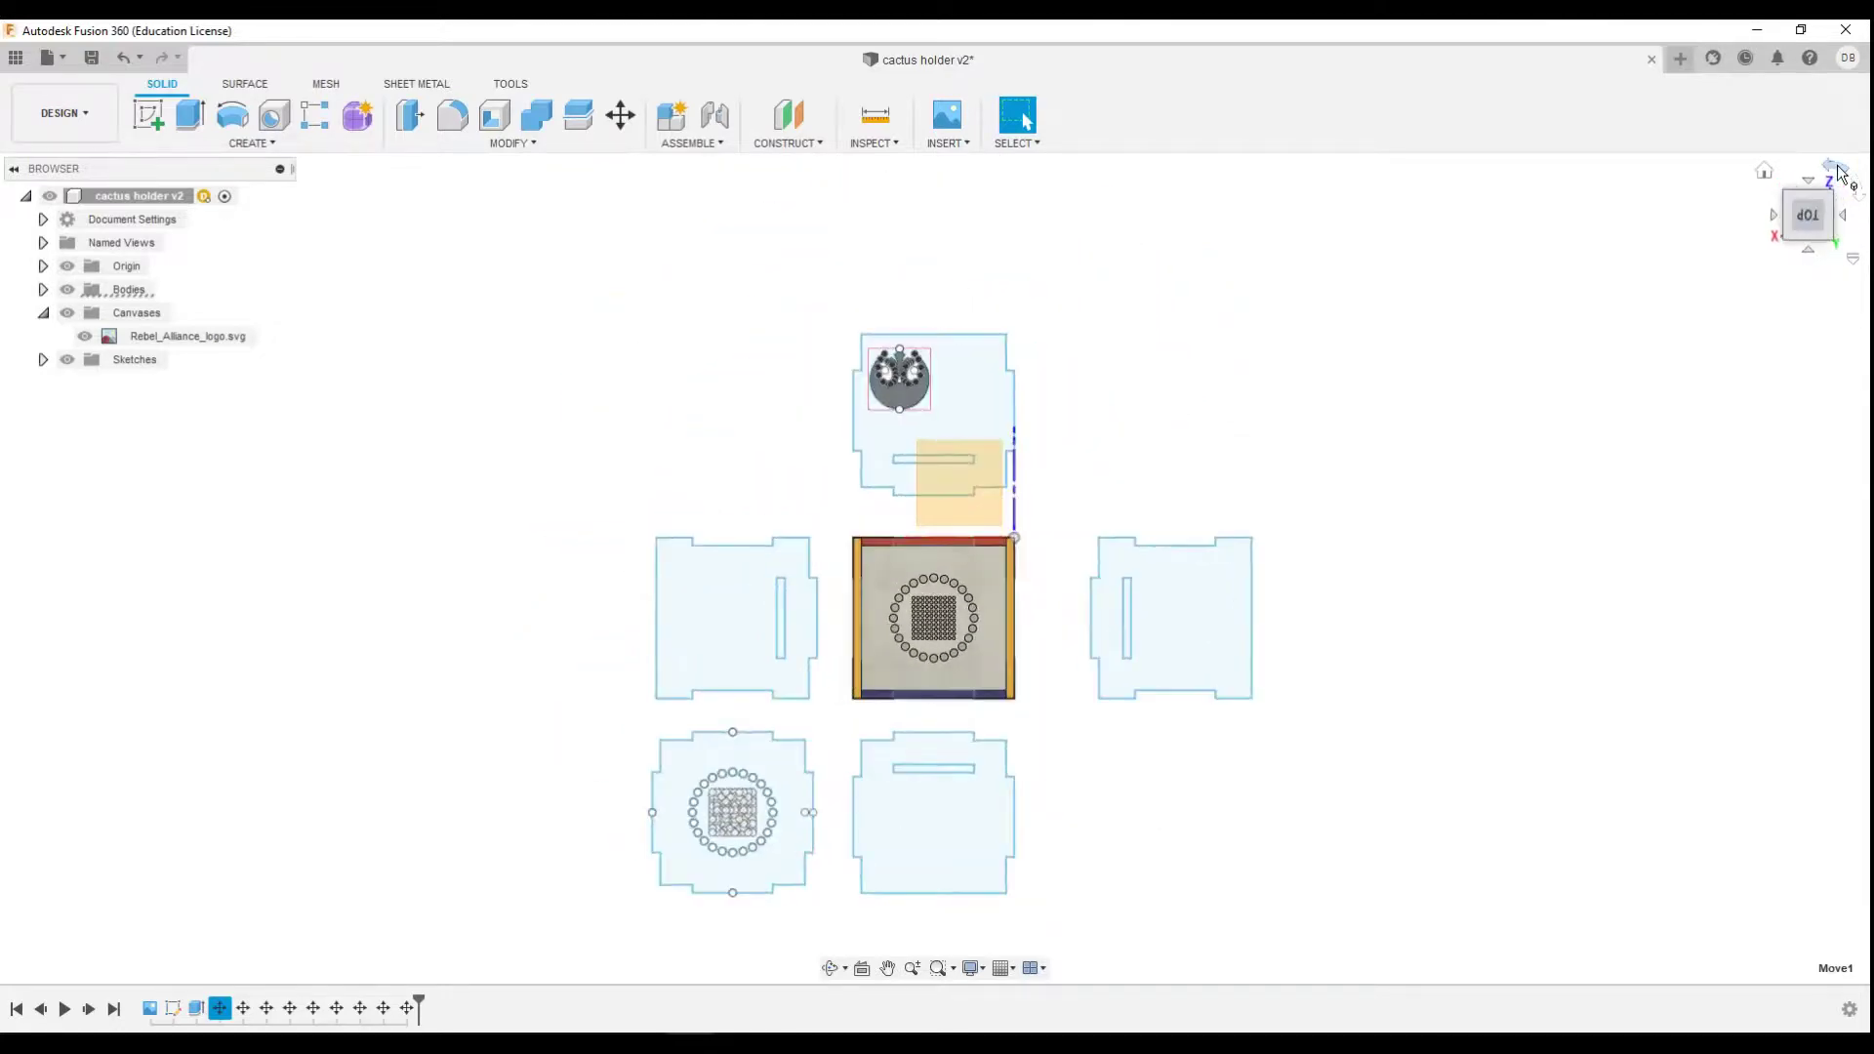
click(1839, 172)
click(1784, 193)
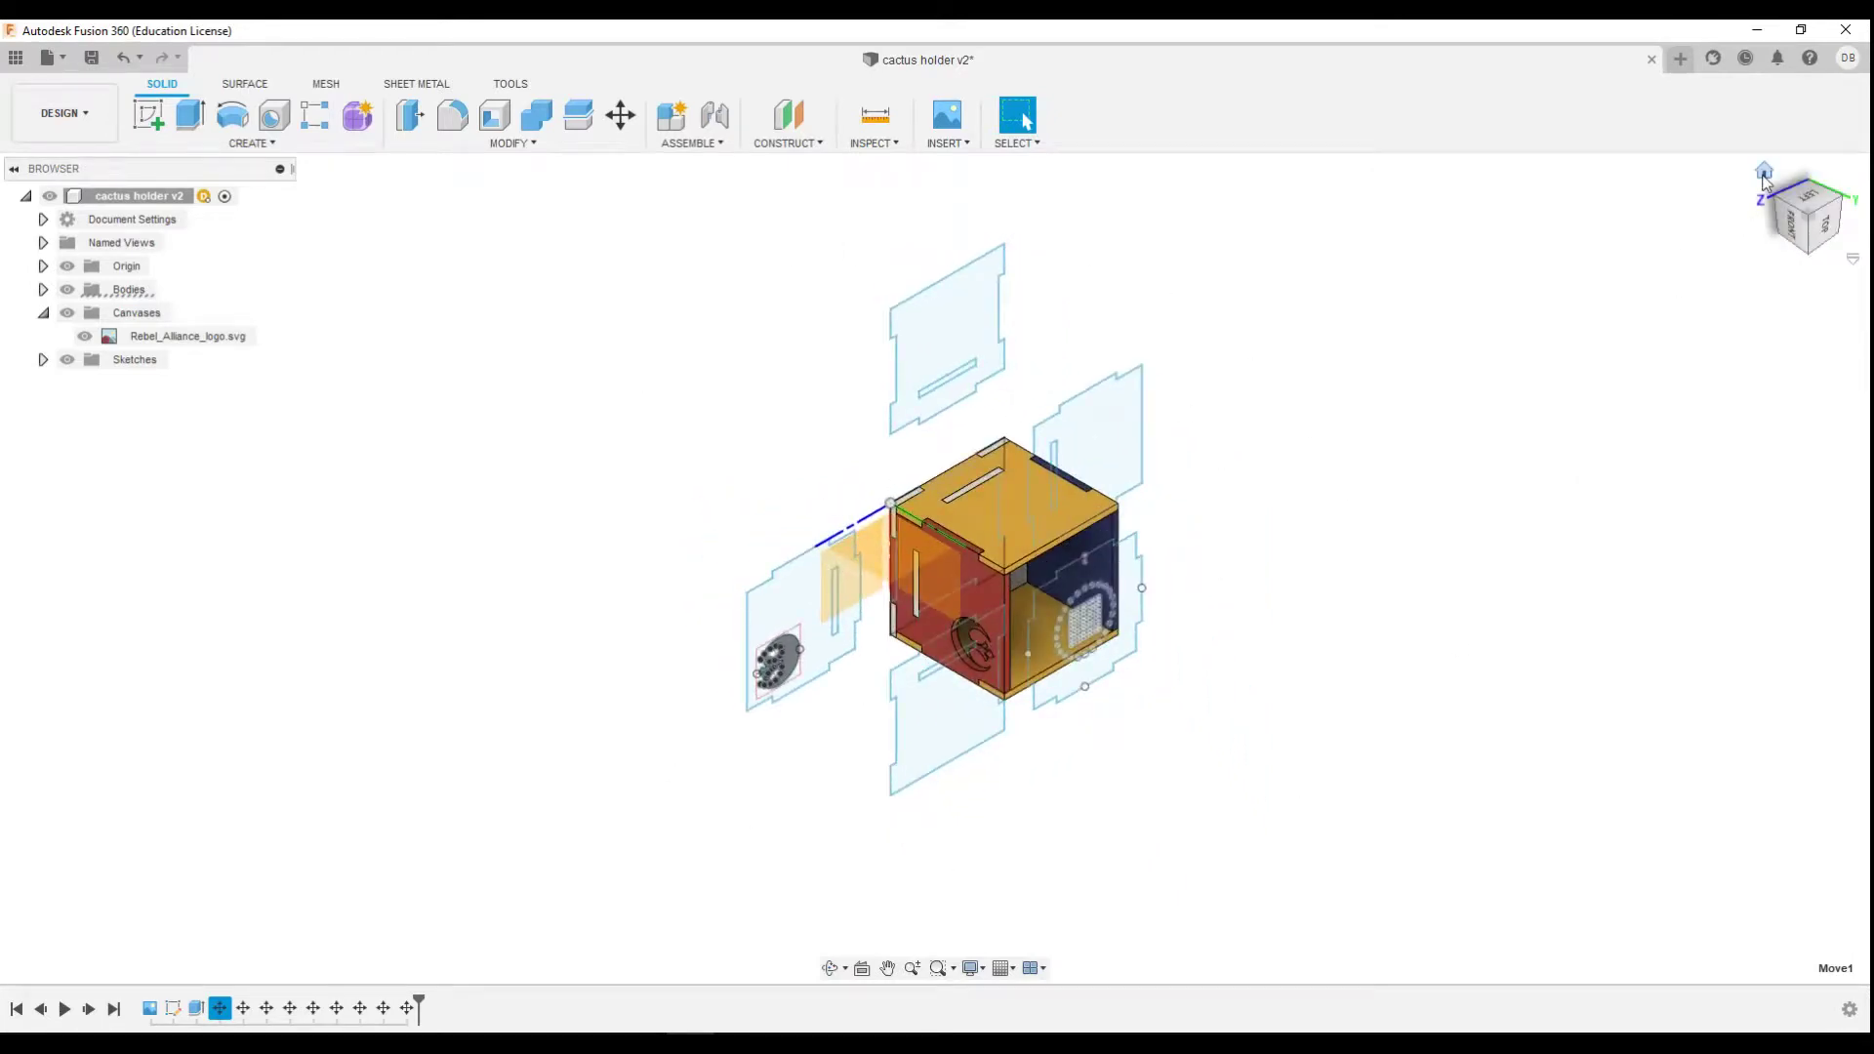
click(1764, 174)
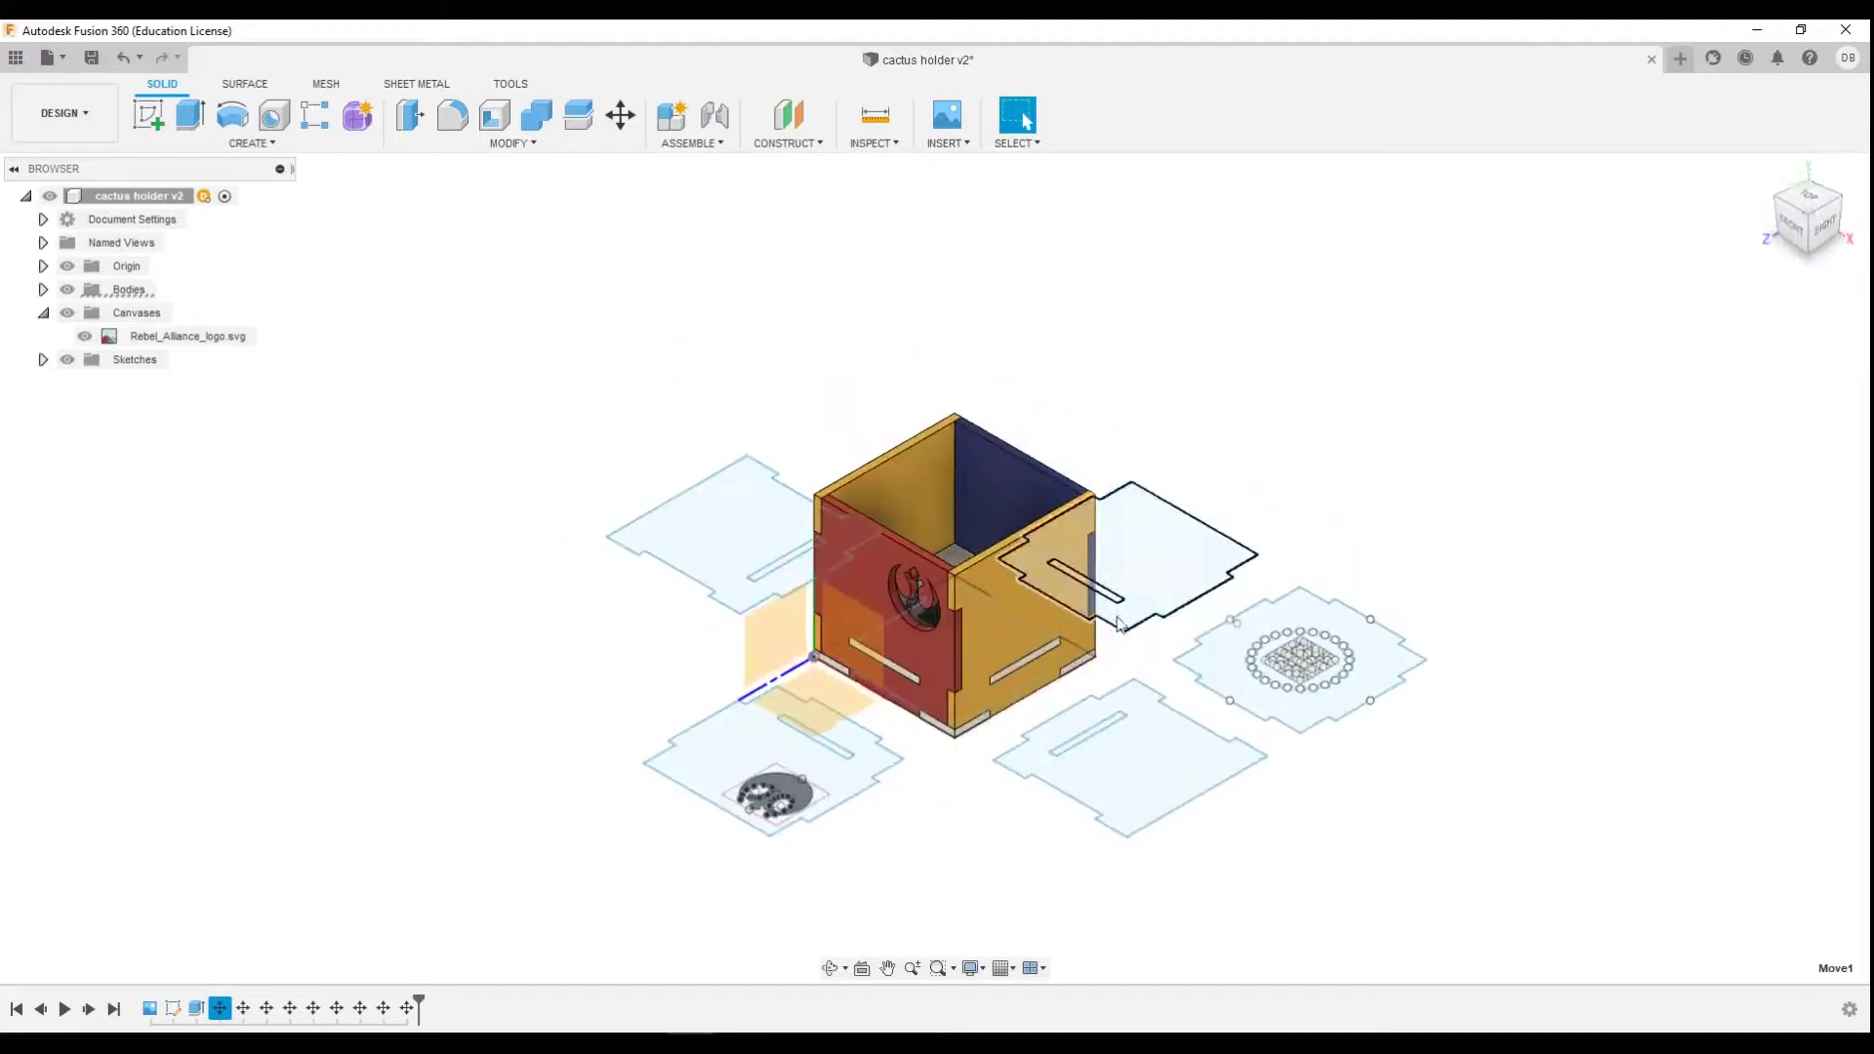
scroll(1001, 839, up, 2)
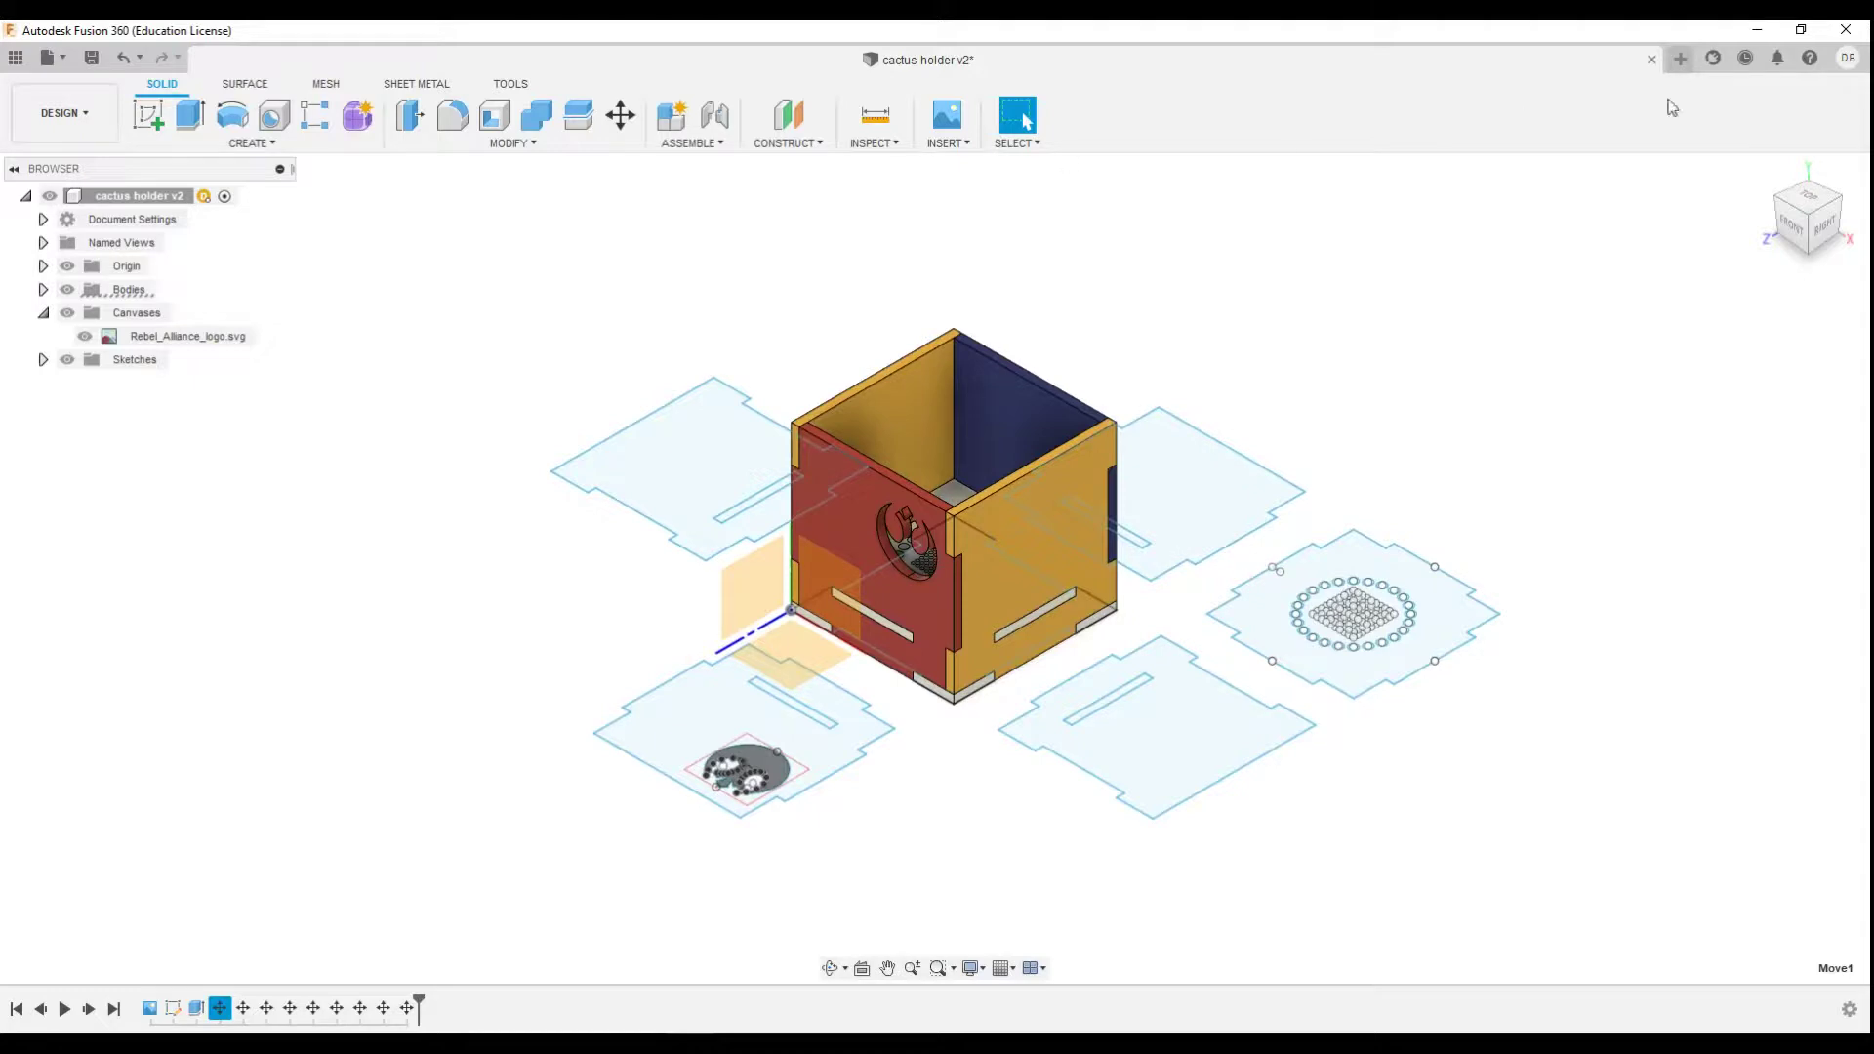
Start a new blank design and close the cactus holder v2 tab with Don't Save
click(1681, 60)
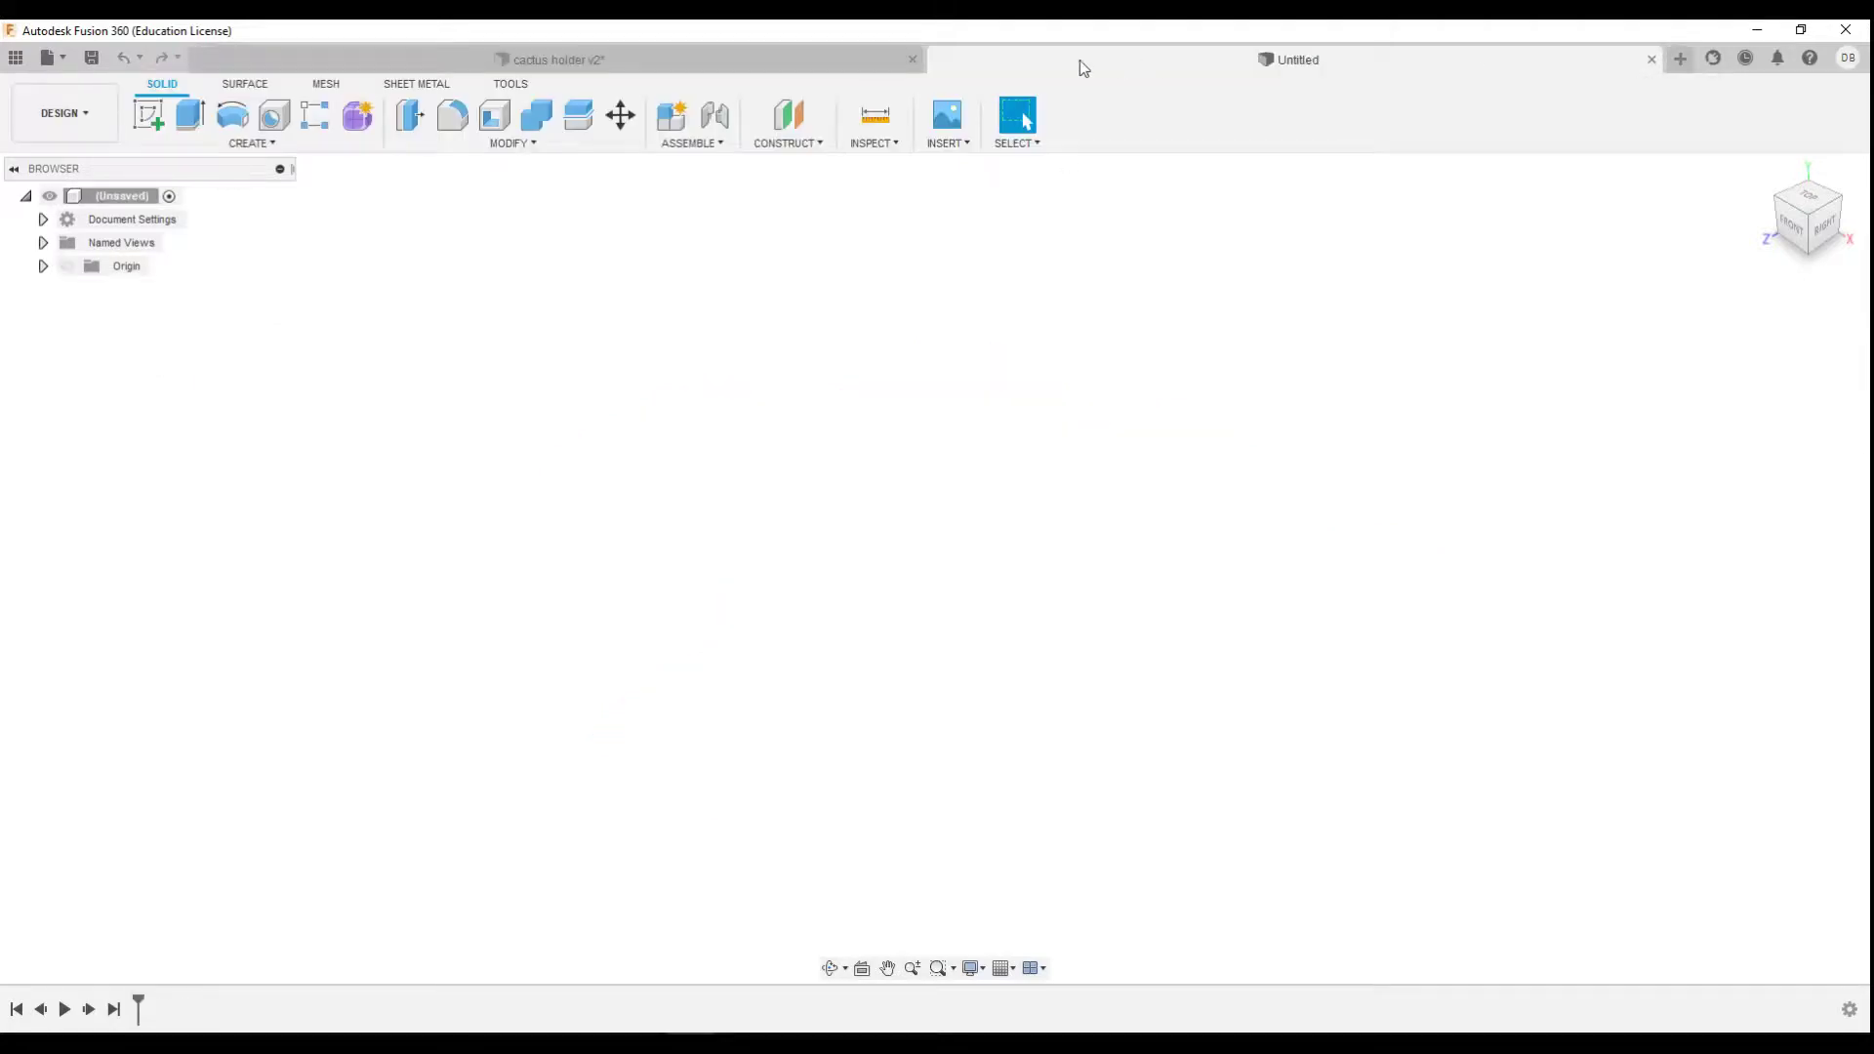
click(912, 59)
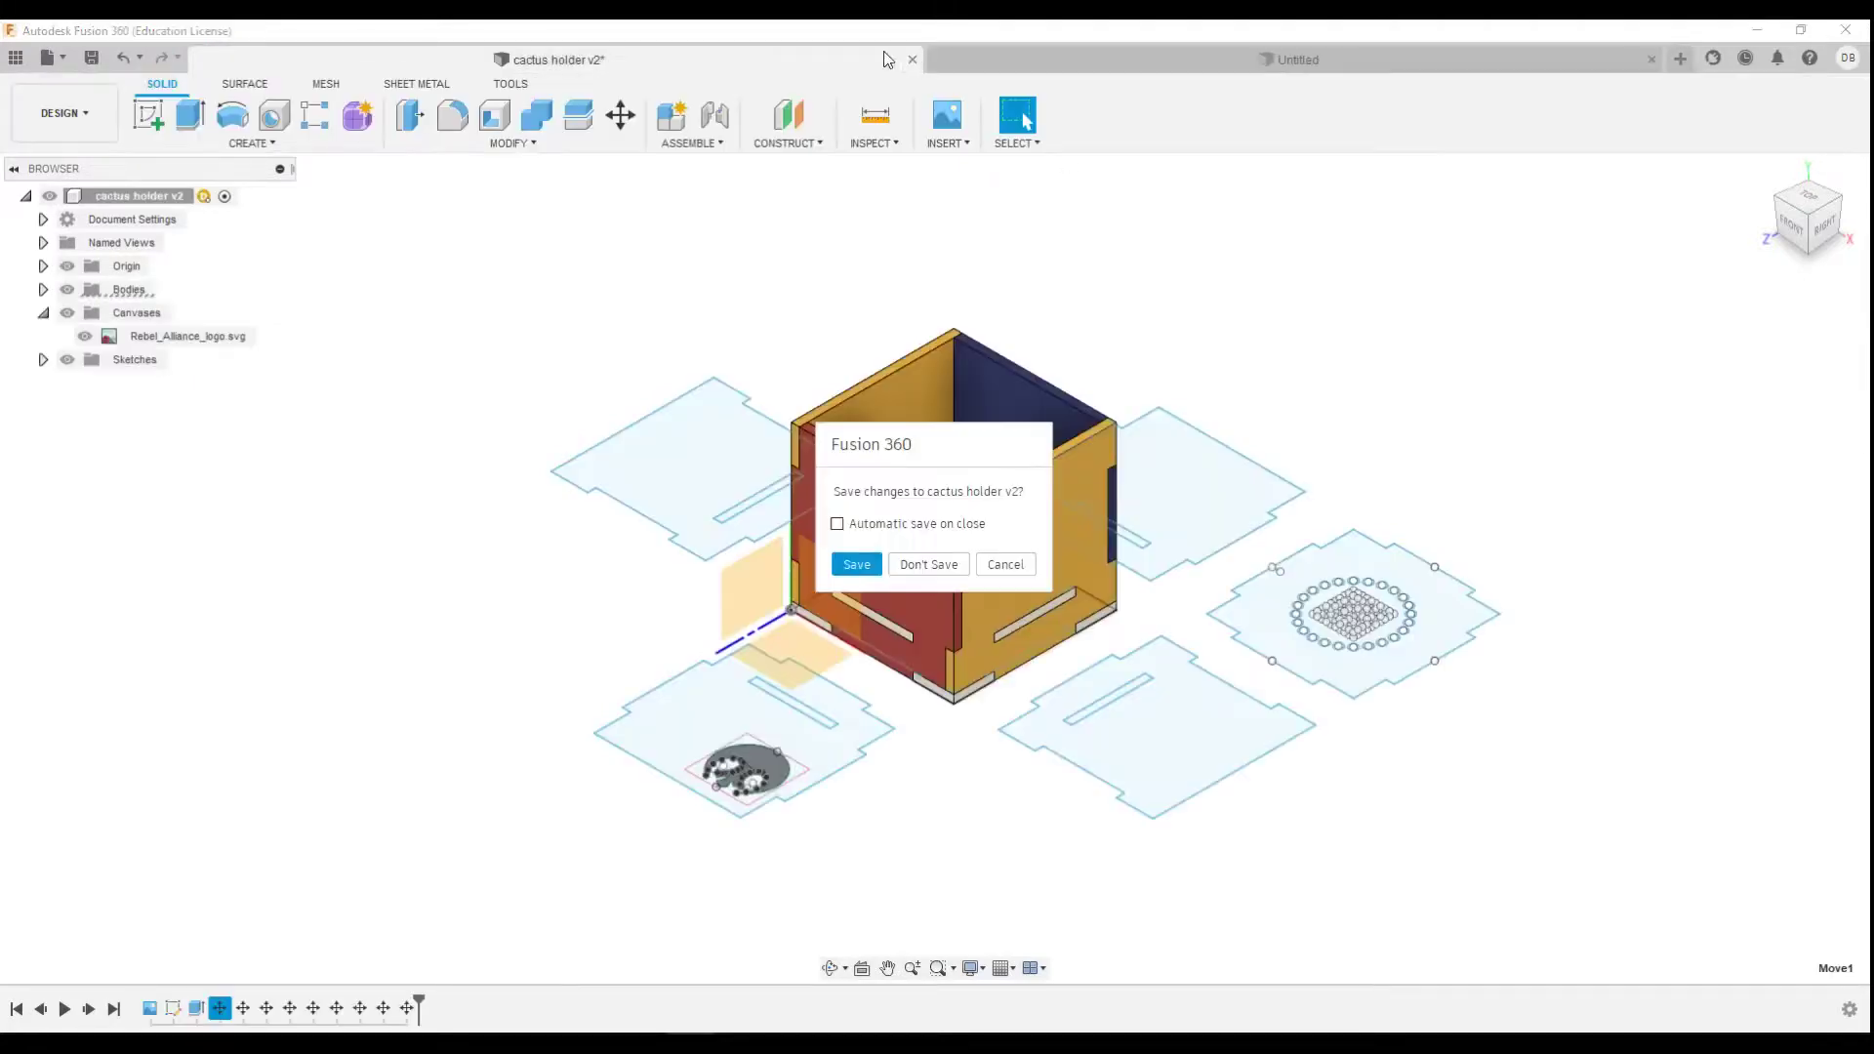
click(926, 564)
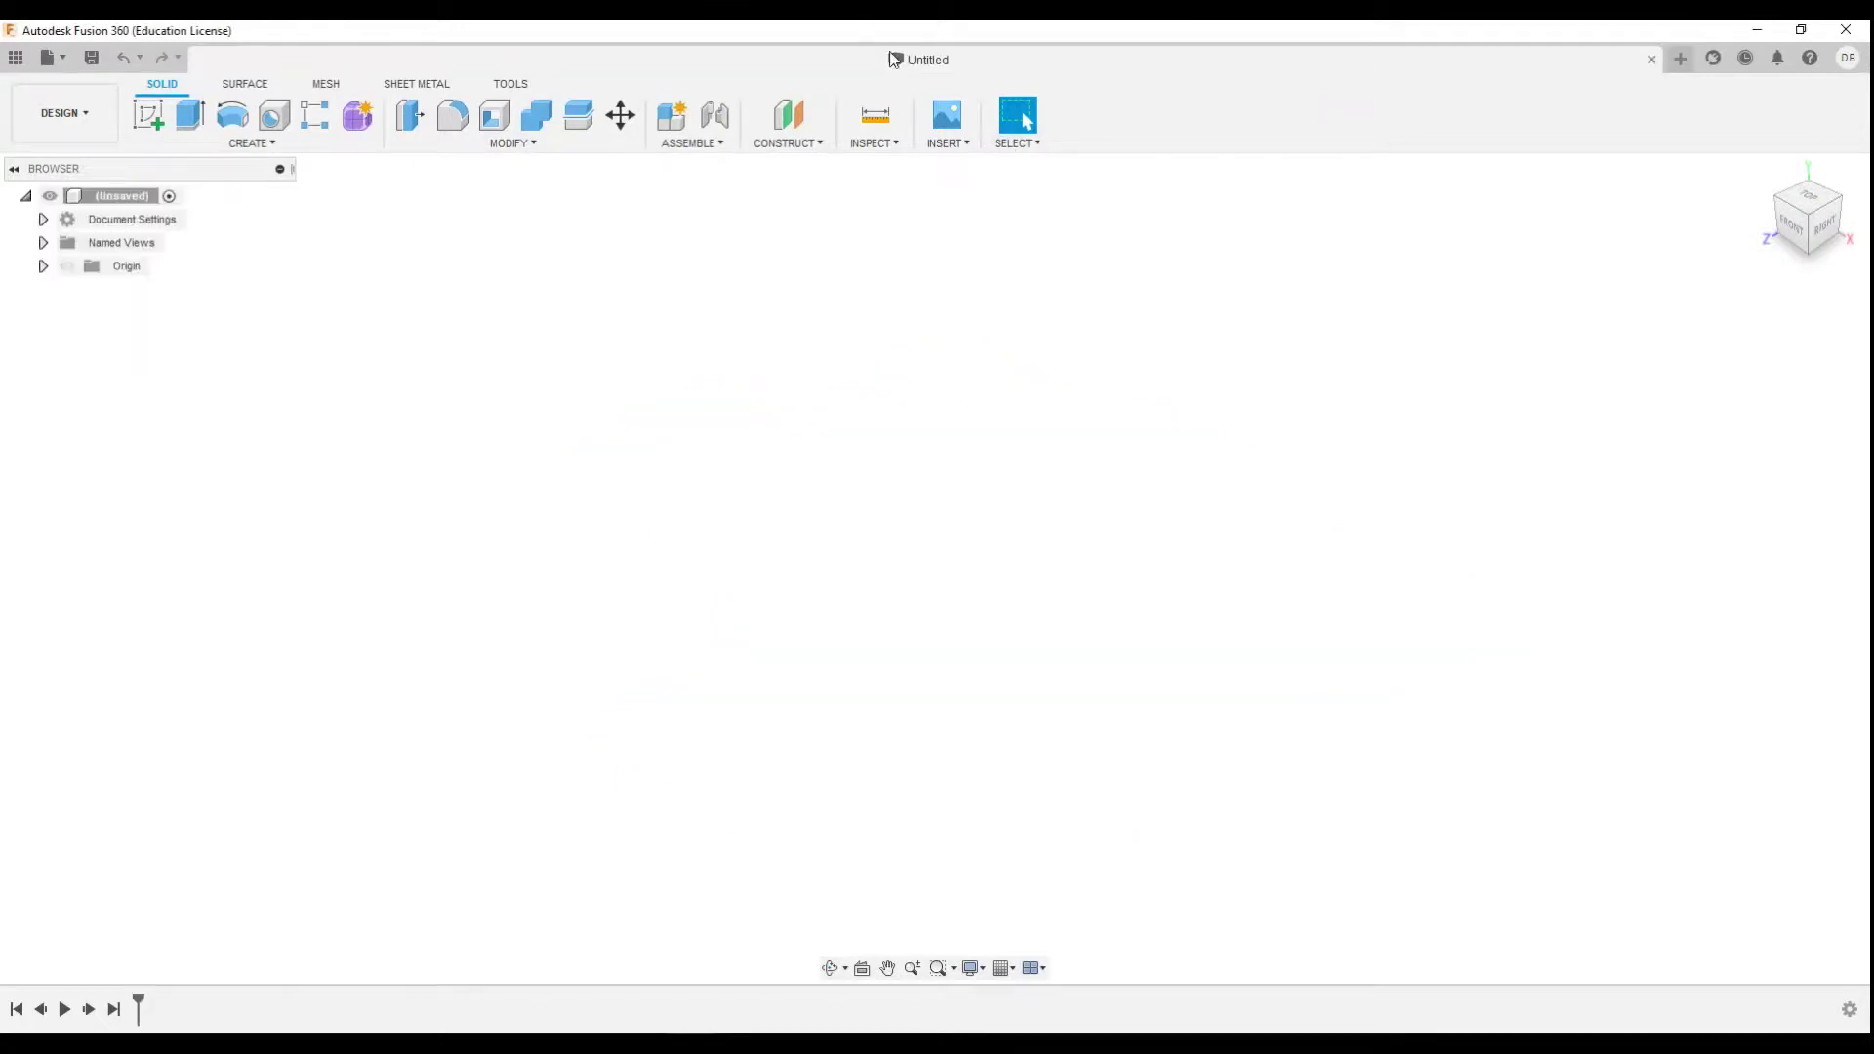
Save the blank design into the first project, named 'fpt' followed by the author's name
click(97, 58)
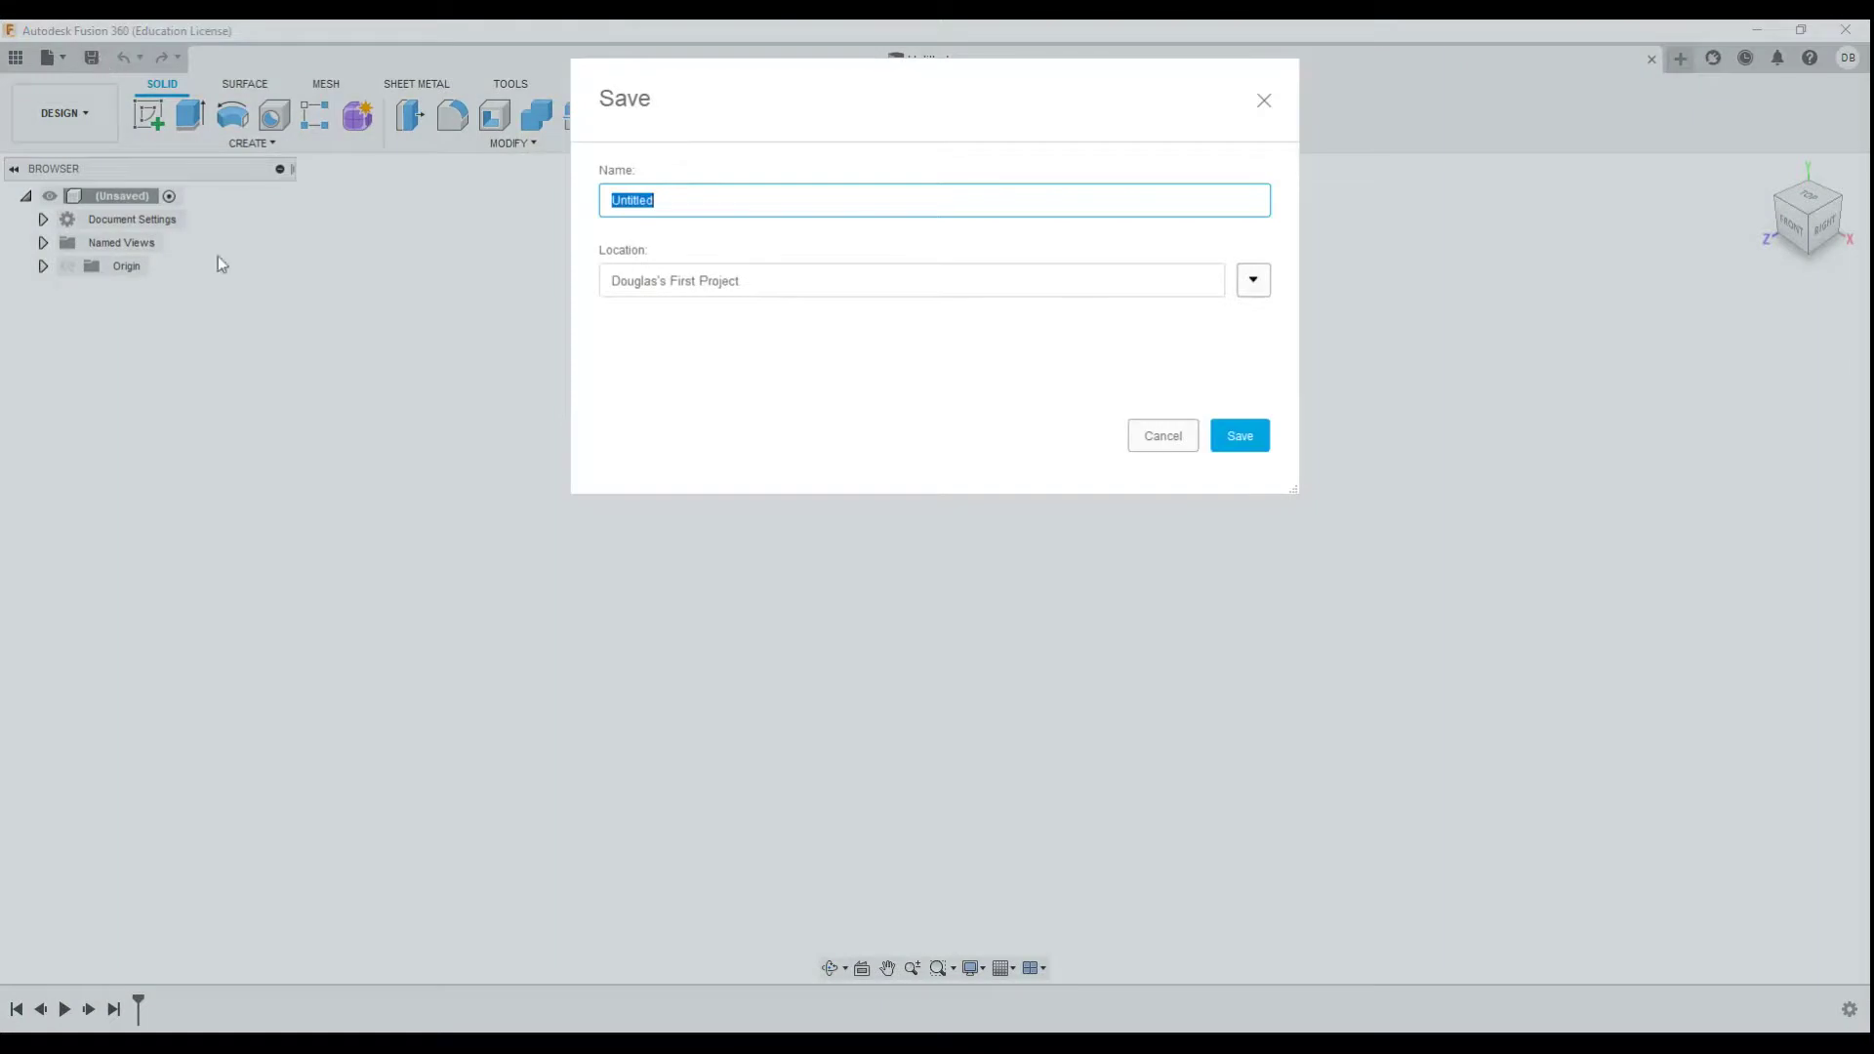
click(746, 198)
double_click(746, 198)
text(tpt douglas blackman)
click(1252, 285)
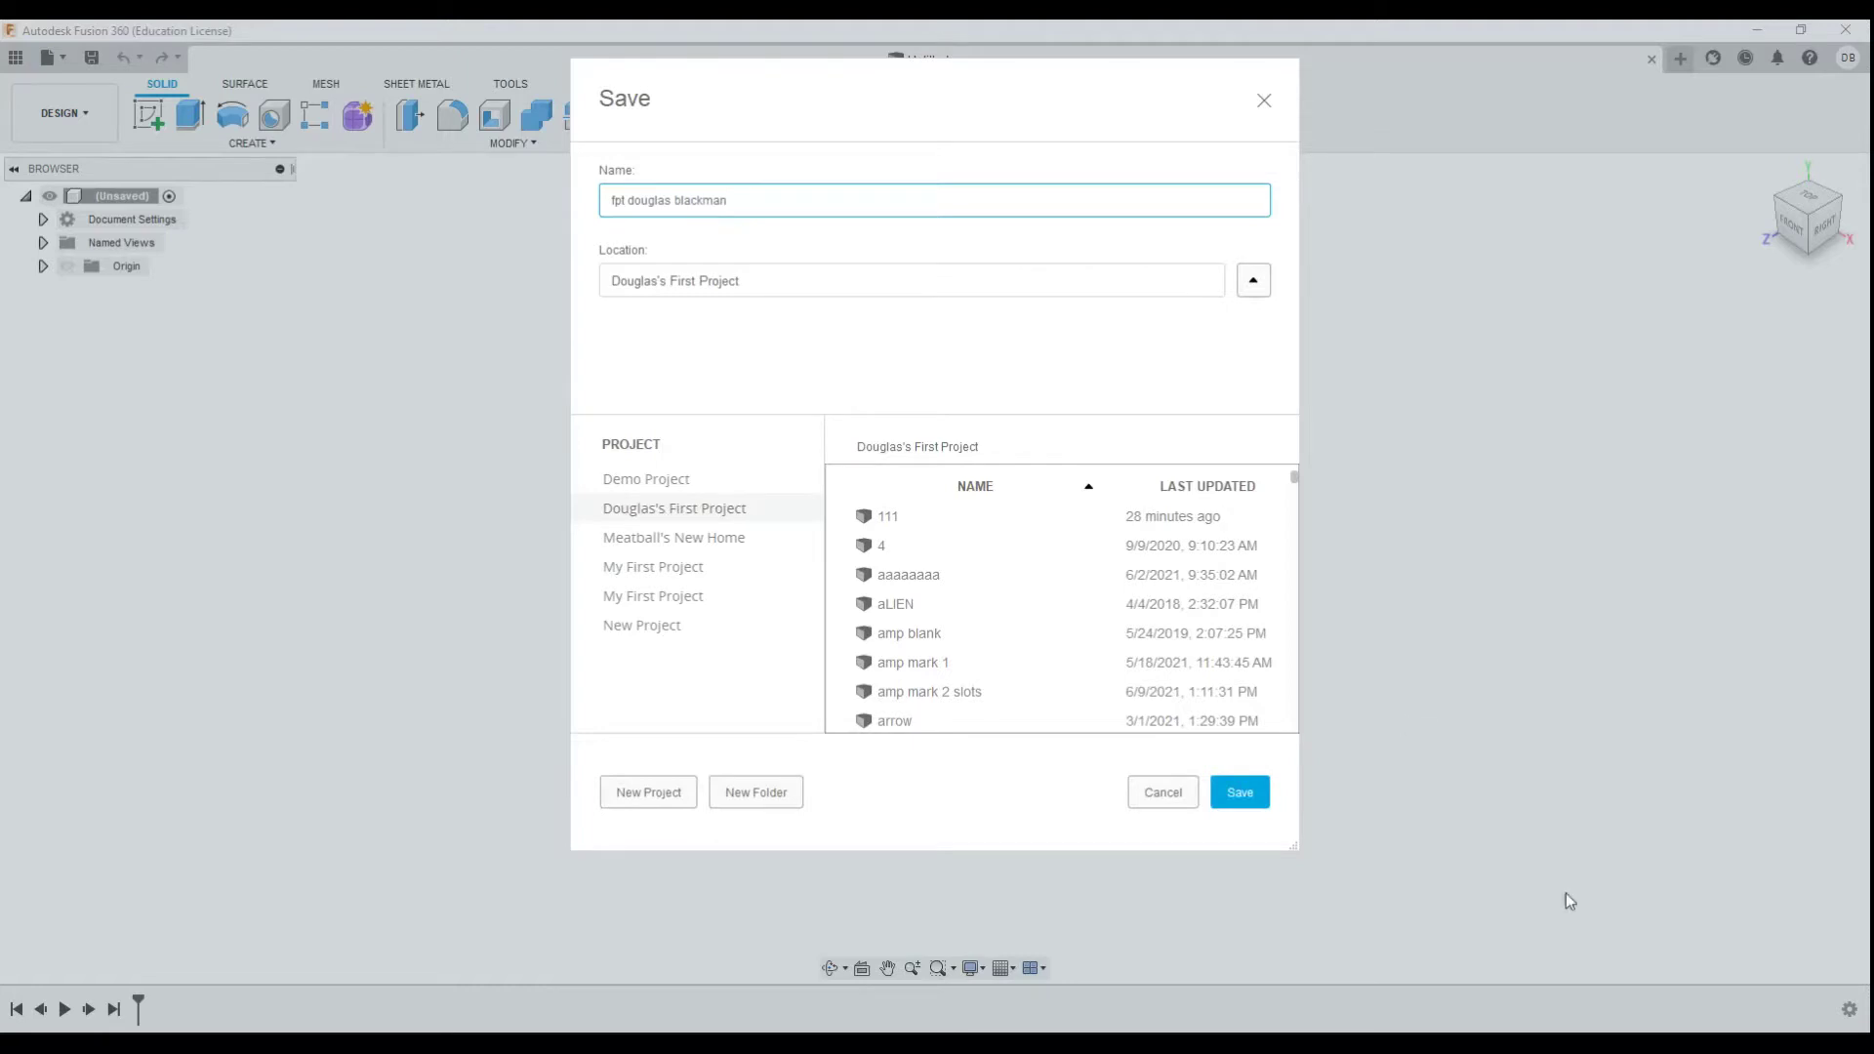
click(1240, 792)
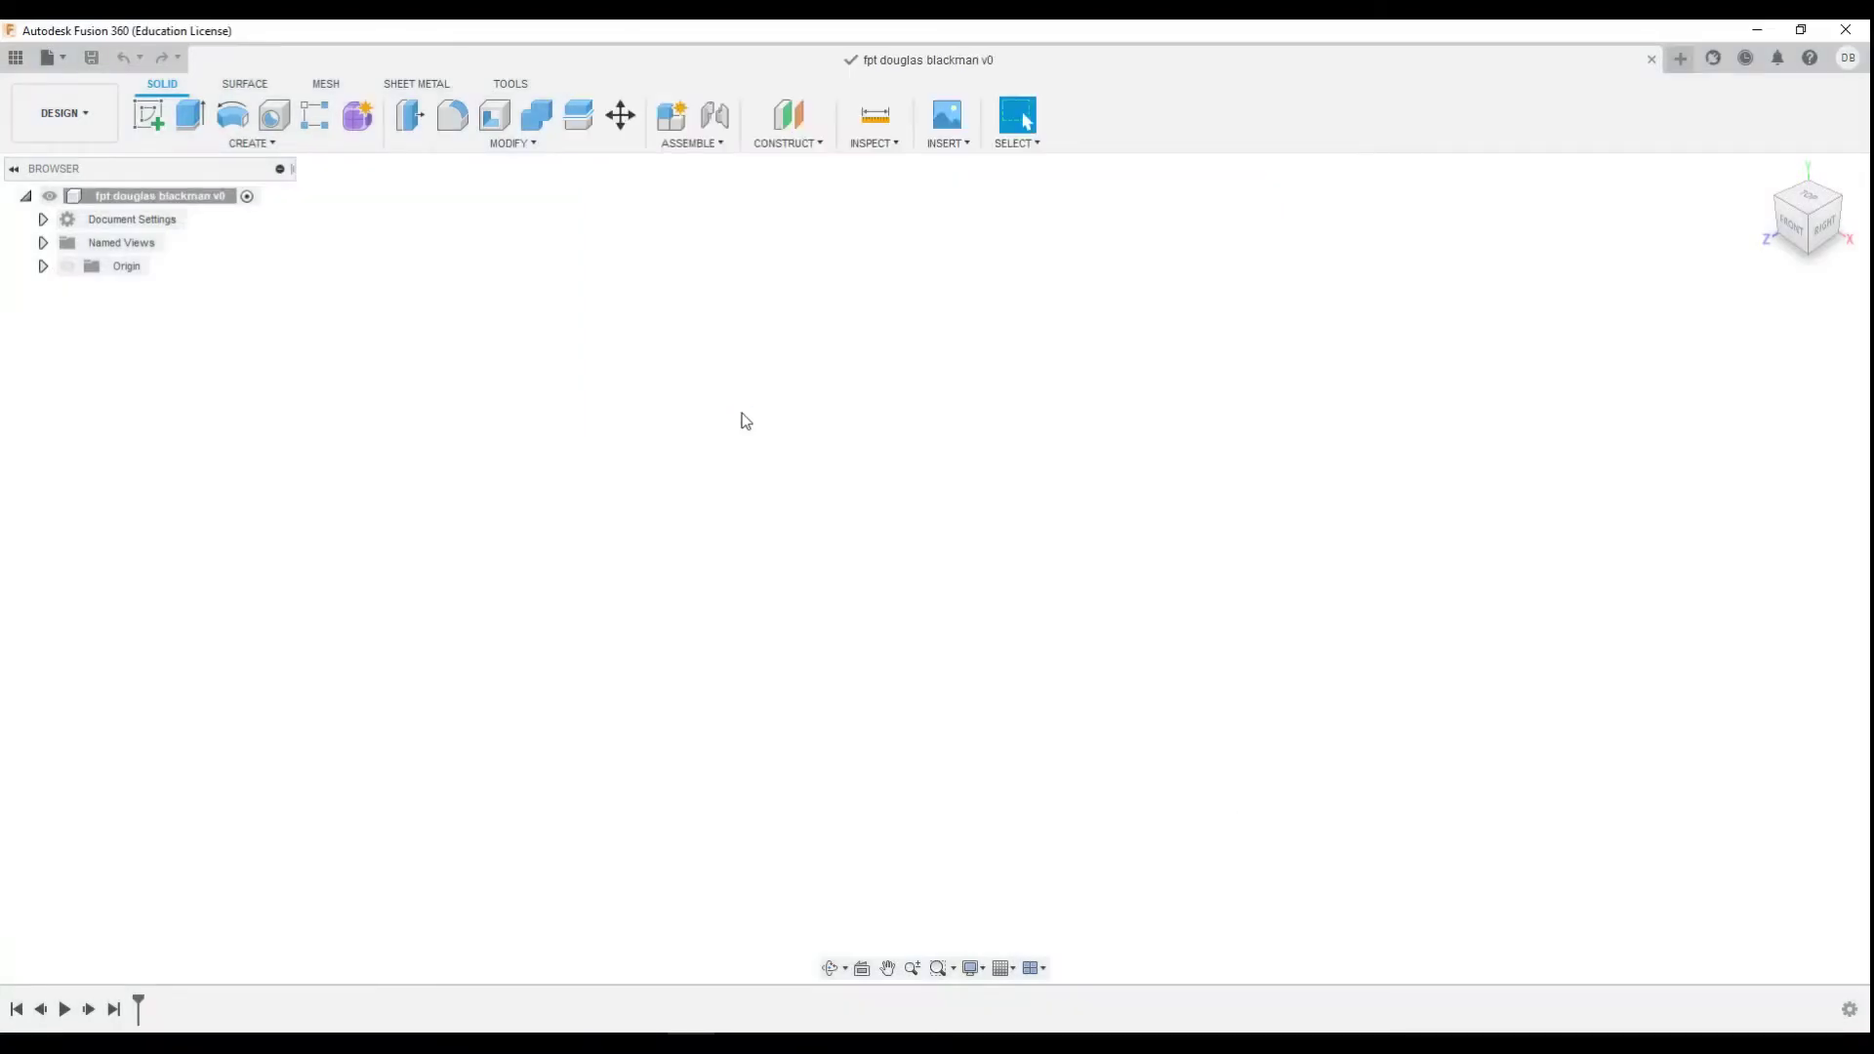
Show the origin planes and axes, then save the design as version v1
click(66, 268)
click(67, 266)
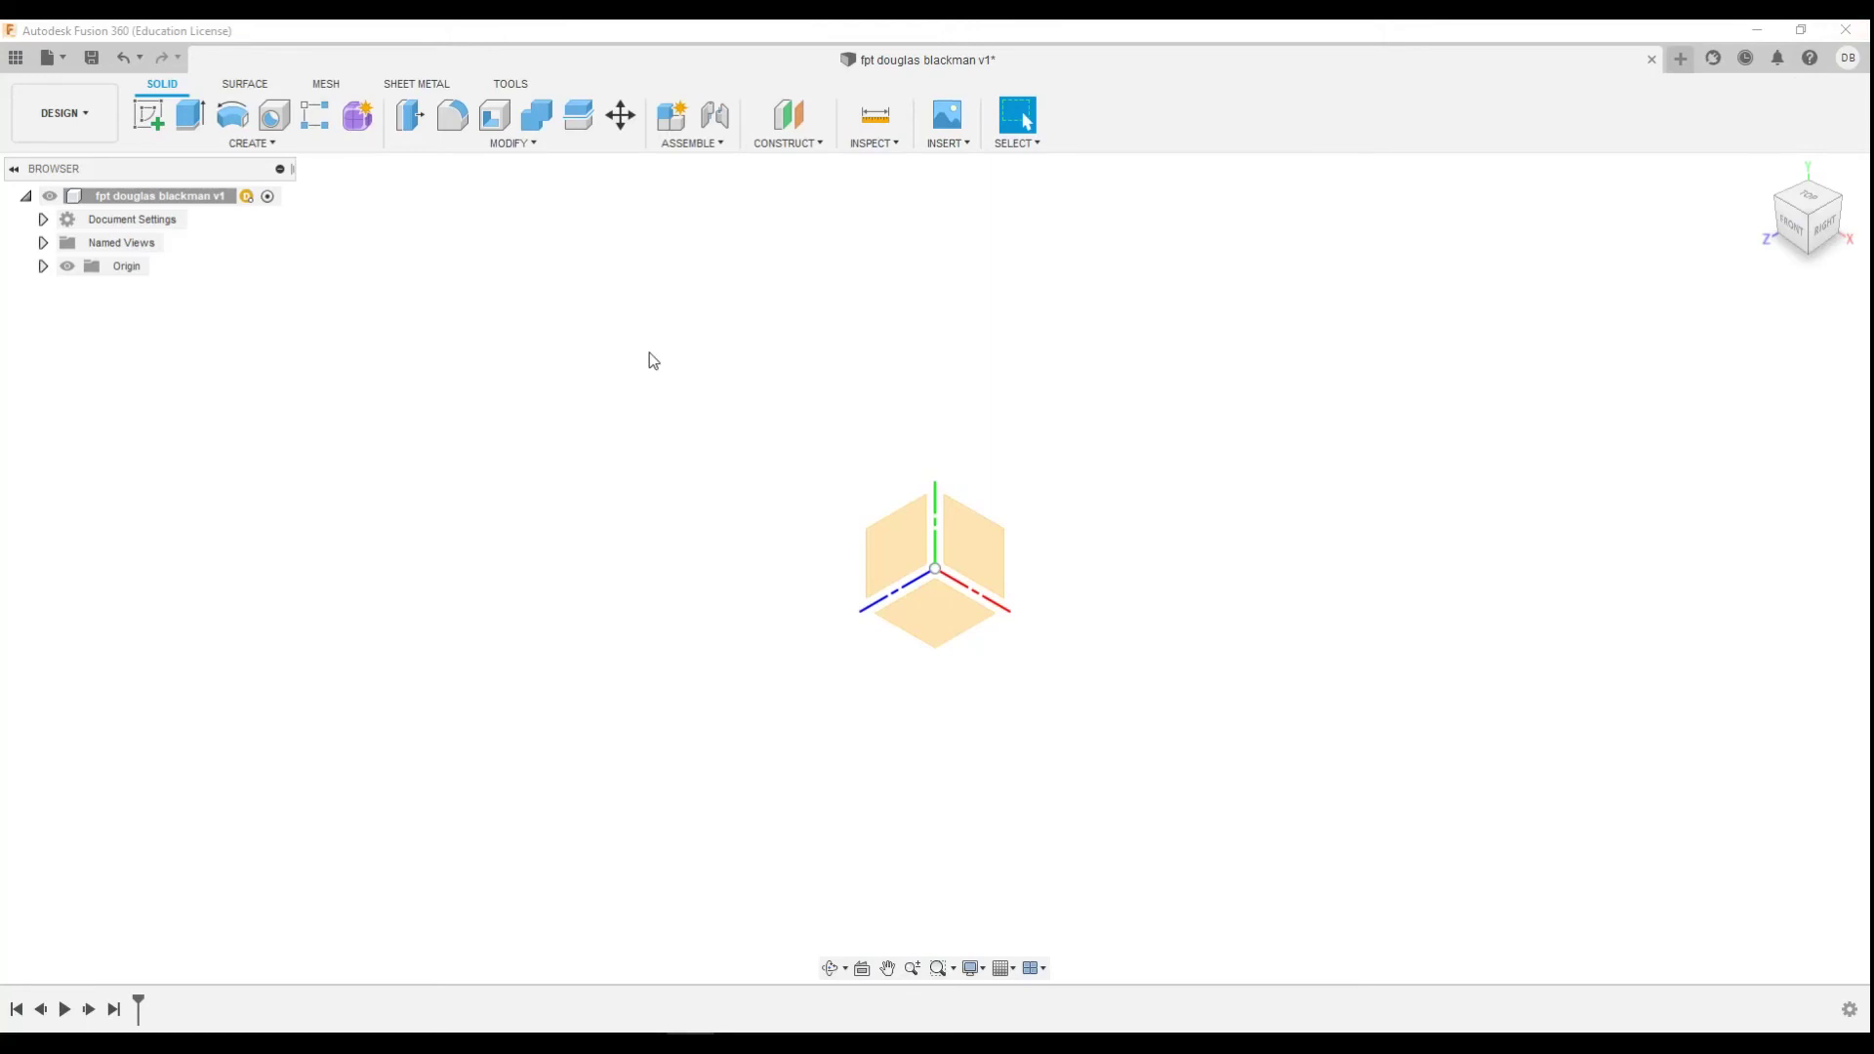
click(88, 58)
click(933, 560)
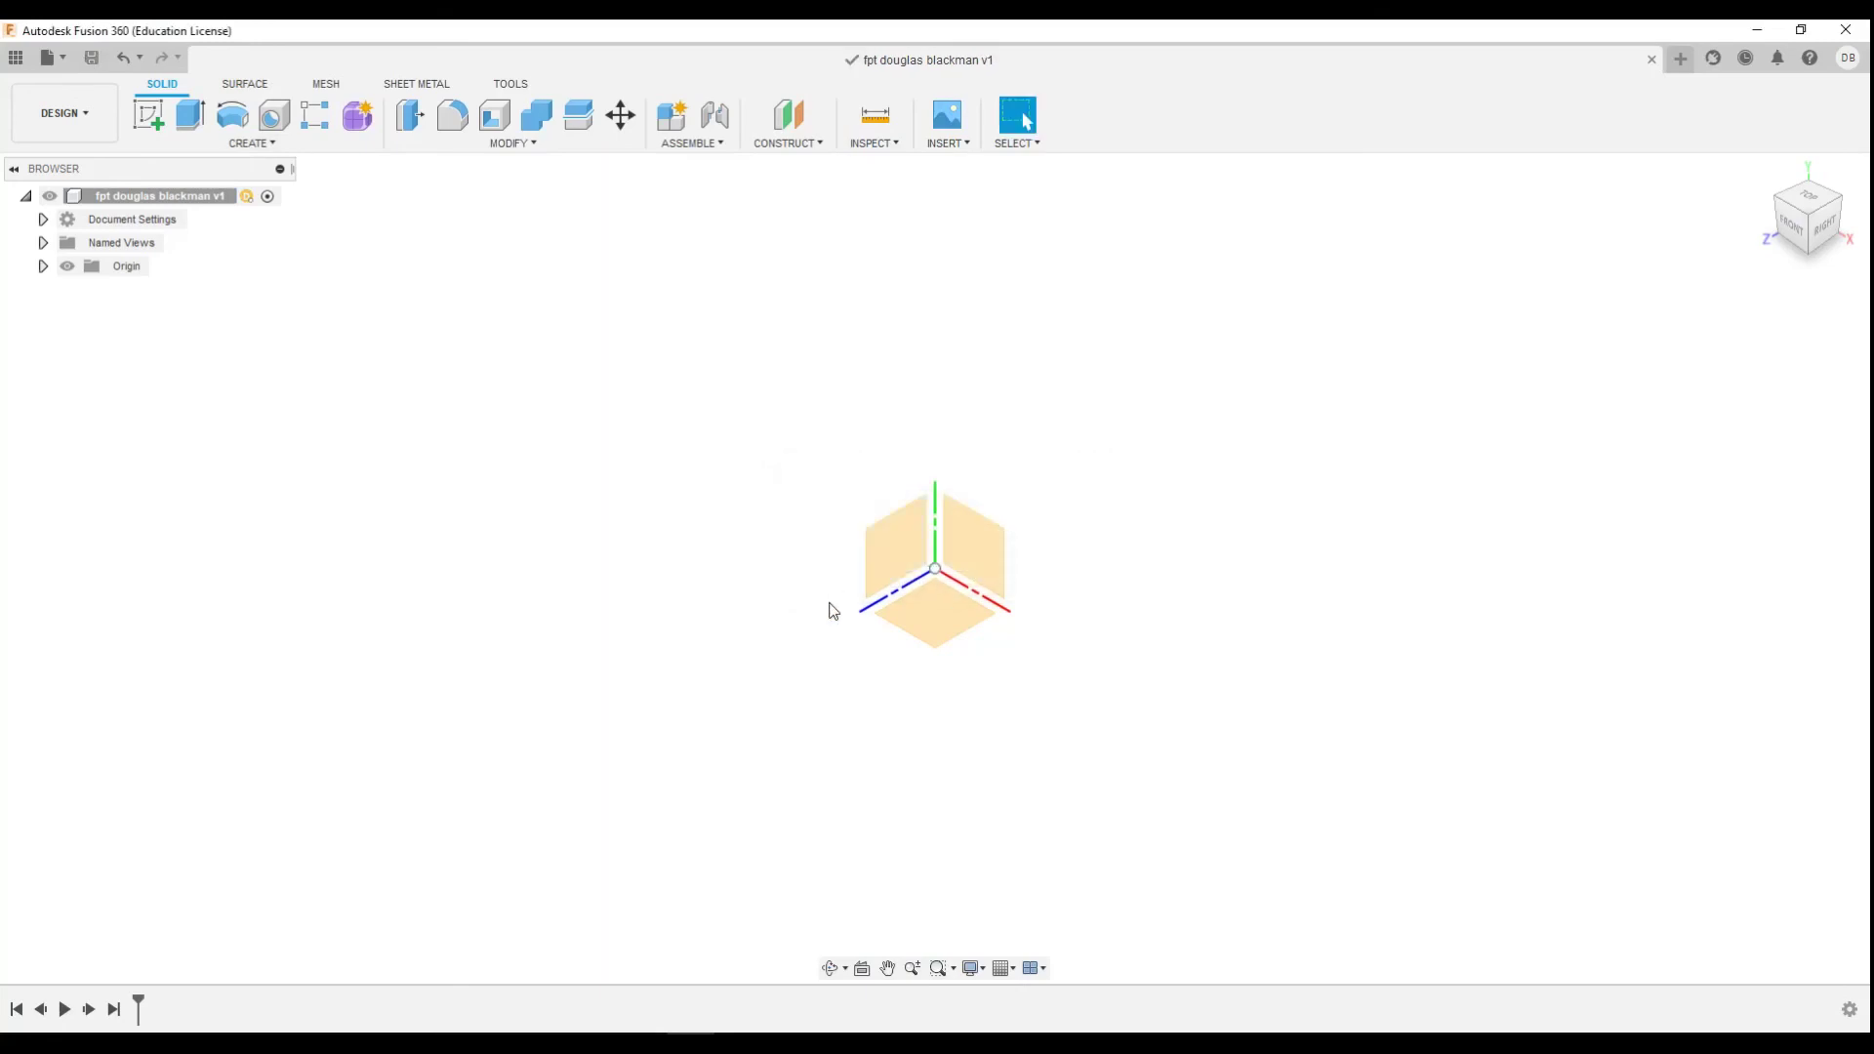